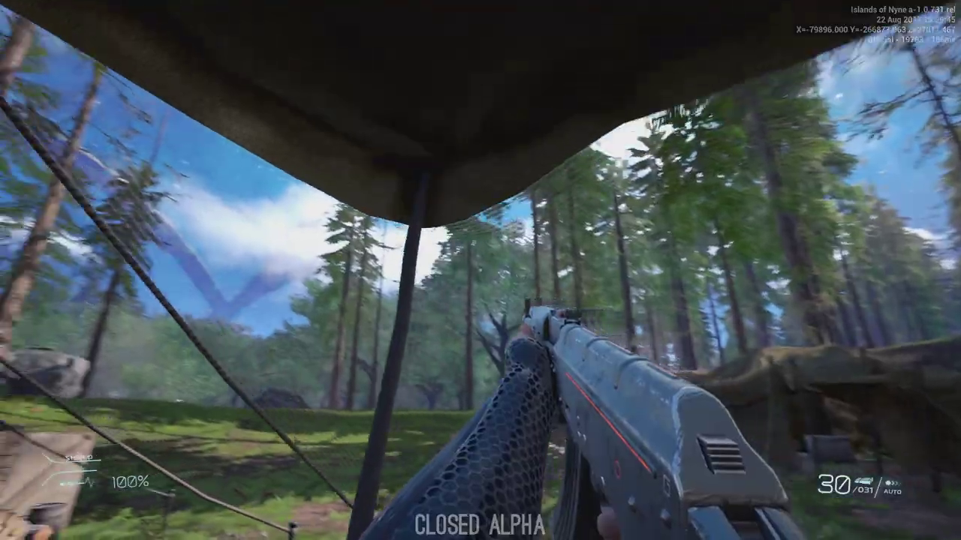
# Step: Aim down sights and fire the AK-47 on full auto until the magazine drops from 30 to 0
pyautogui.rightClick(480, 270)
pyautogui.click(481, 270)
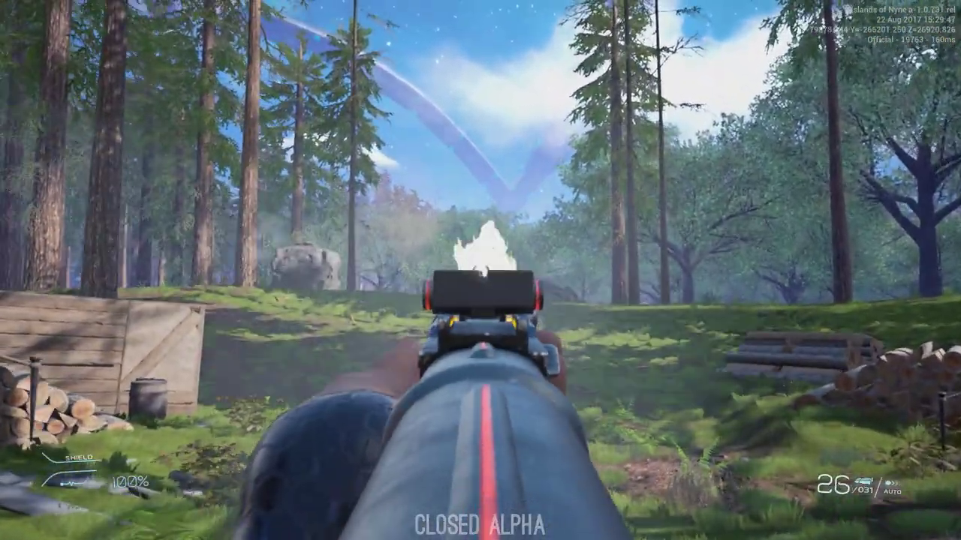
pyautogui.moveTo(481, 270); pyautogui.dragTo(480, 270)
pyautogui.rightClick(480, 270)
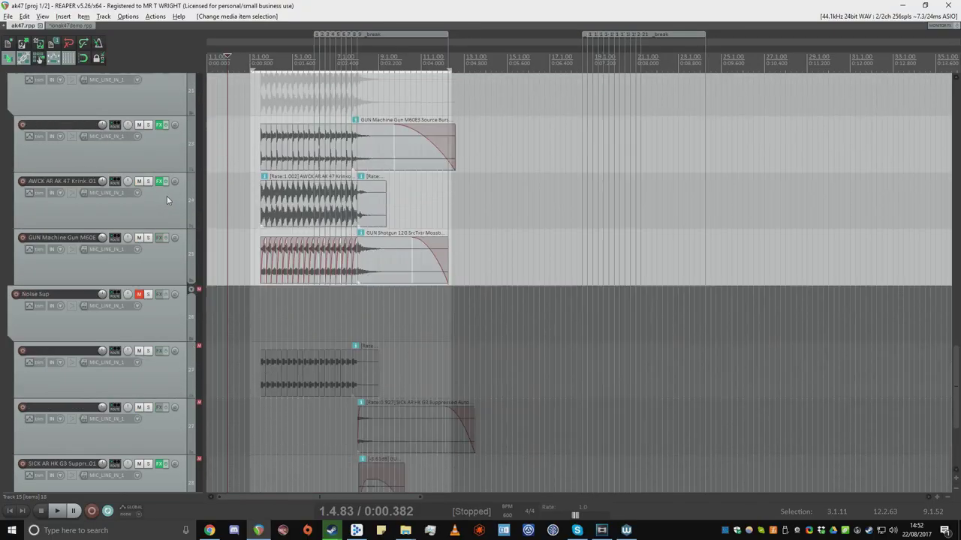
pyautogui.scroll(-5, 263, 217)
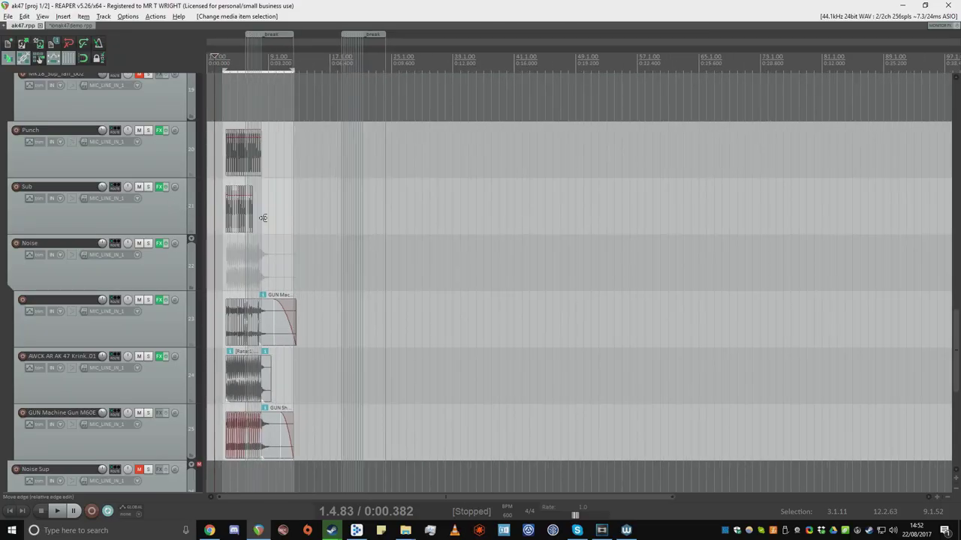
# Step: Set the ak47 project tempo to 600 BPM and move the edit cursor to bar 4.2
pyautogui.scroll(10, 263, 218)
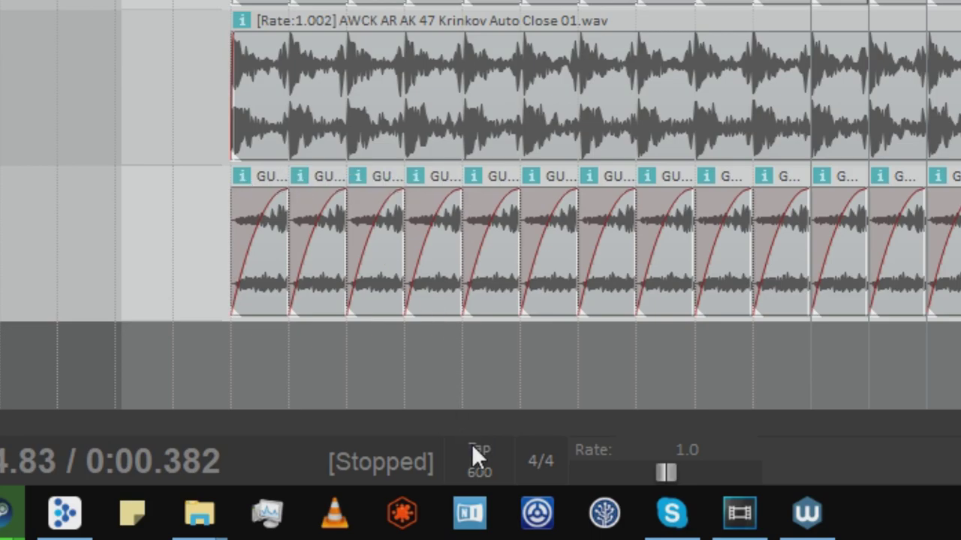
pyautogui.press('Return')
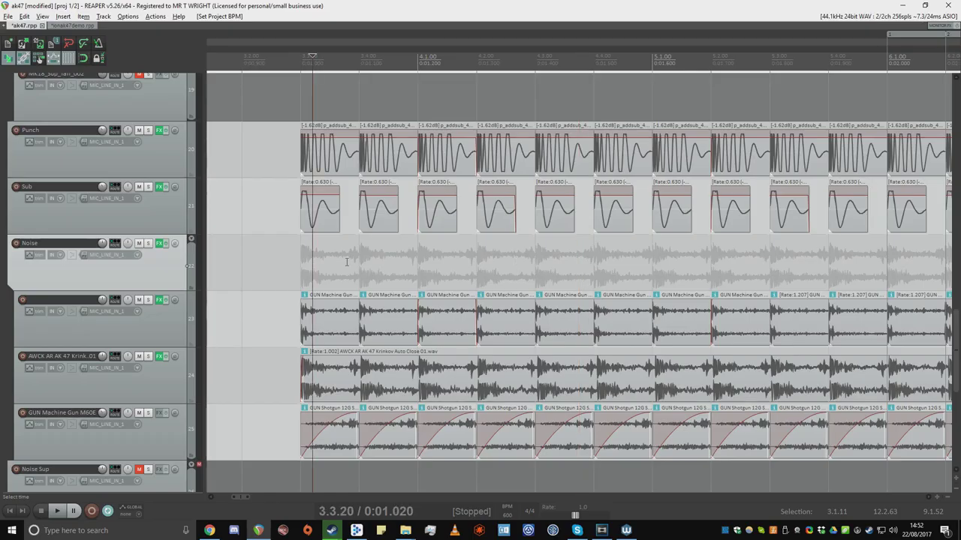
pyautogui.moveTo(347, 262); pyautogui.dragTo(592, 264)
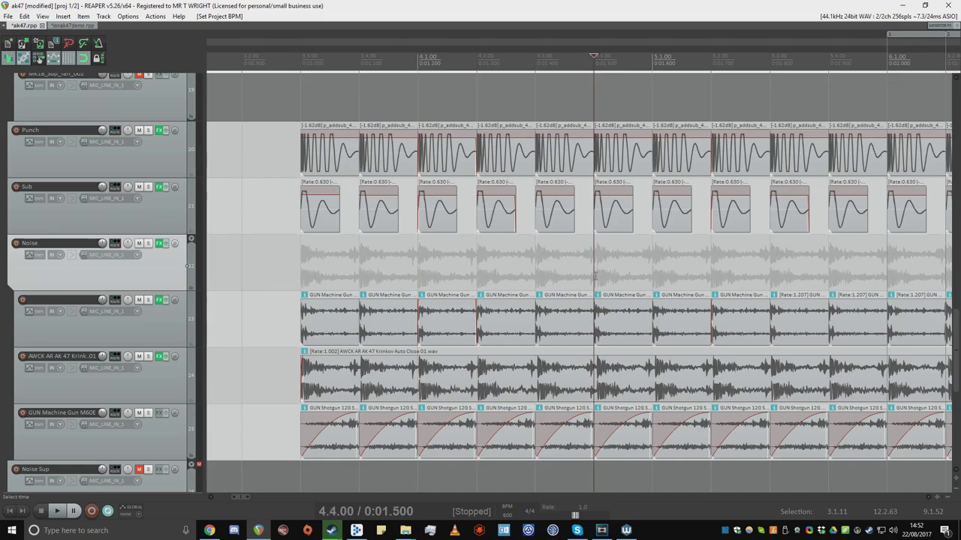
# Step: Scroll the Assault Weapons page past the Designed and Construction Kit features and data sheets to the video demo
pyautogui.scroll(-3, 606, 312)
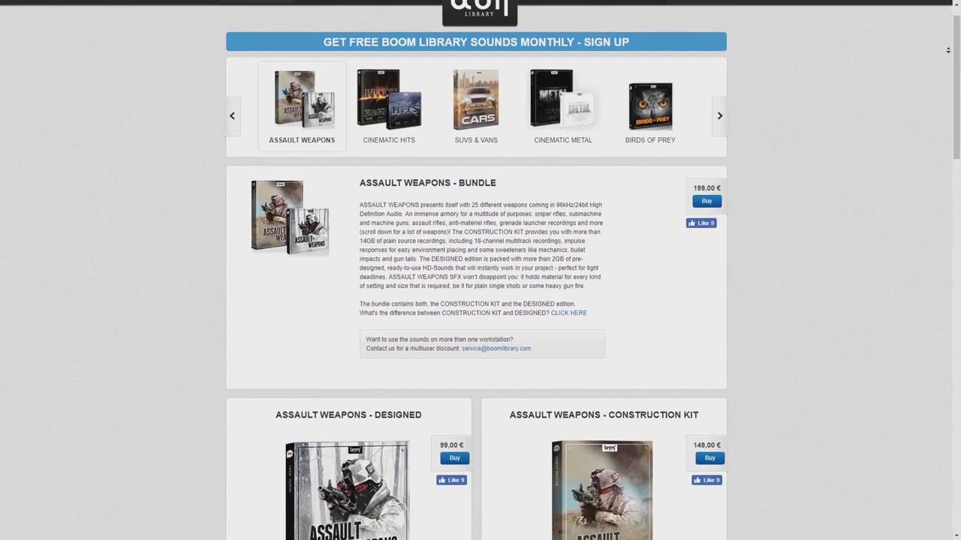
pyautogui.scroll(-2, 481, 270)
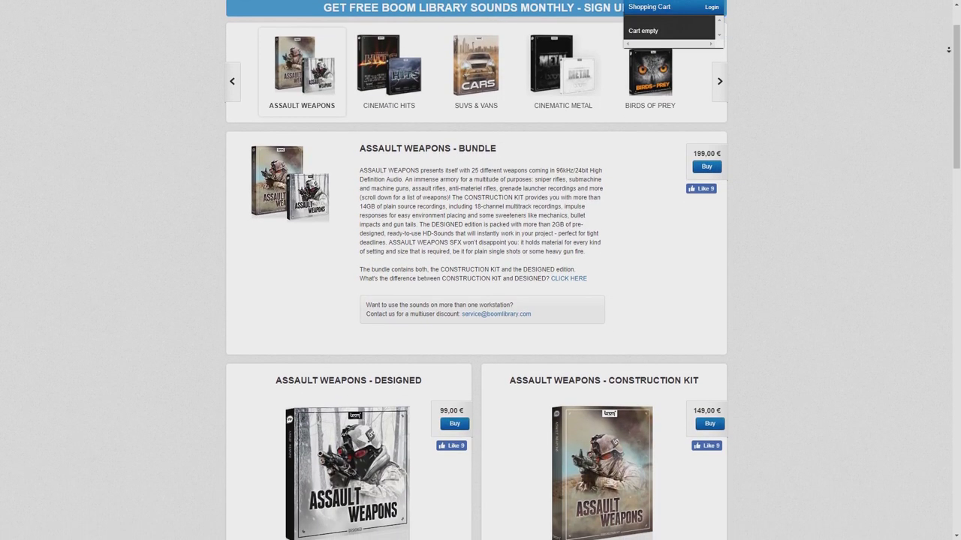
pyautogui.scroll(-2, 481, 271)
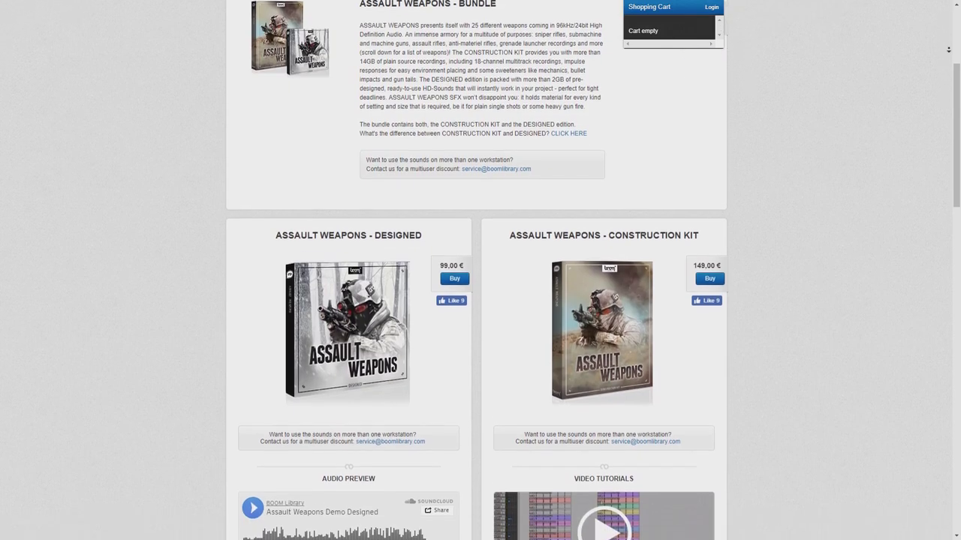
pyautogui.scroll(-2, 480, 270)
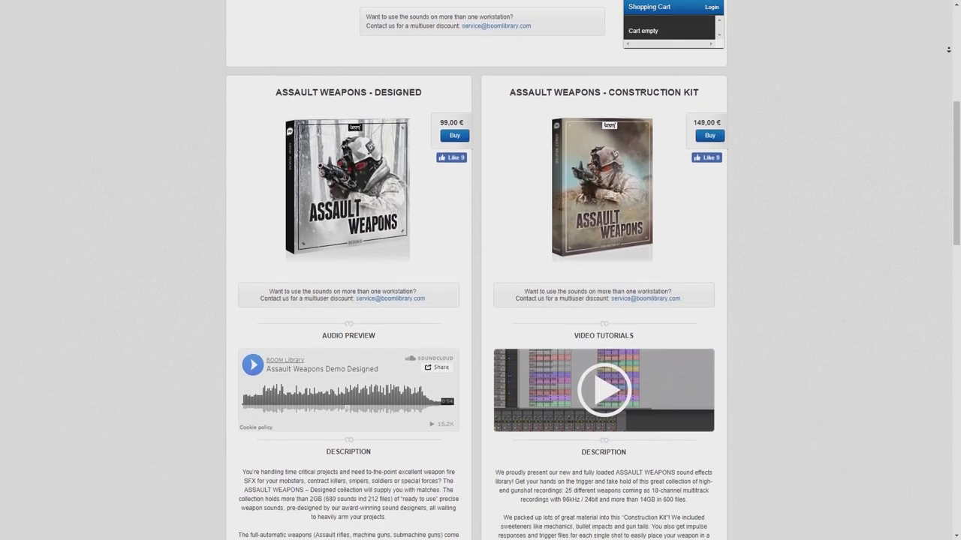
pyautogui.scroll(-2, 481, 270)
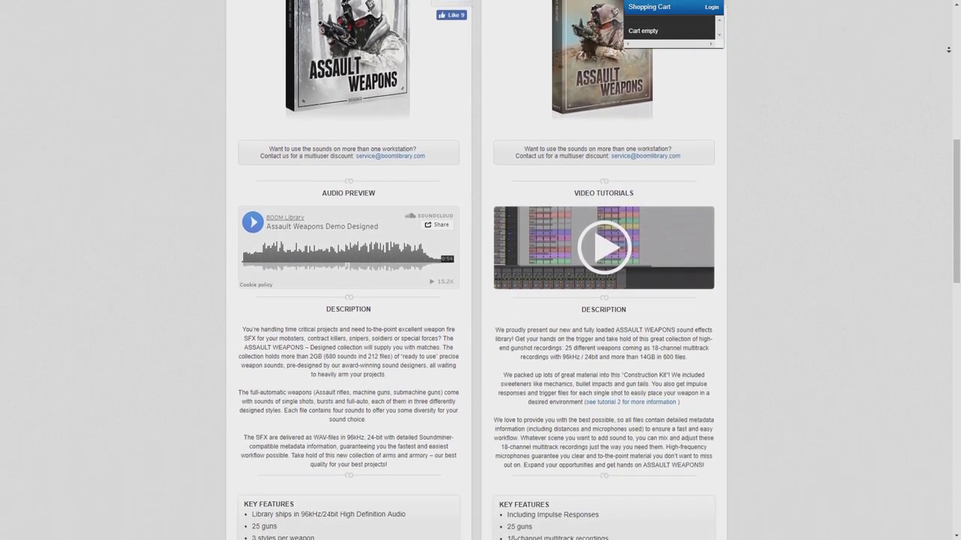
pyautogui.scroll(-2, 480, 270)
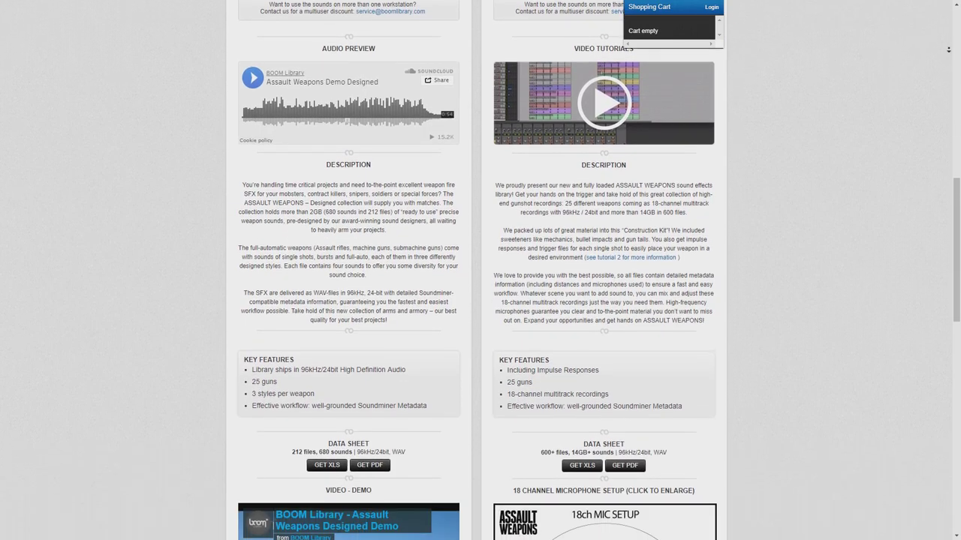
pyautogui.scroll(-2, 279, 412)
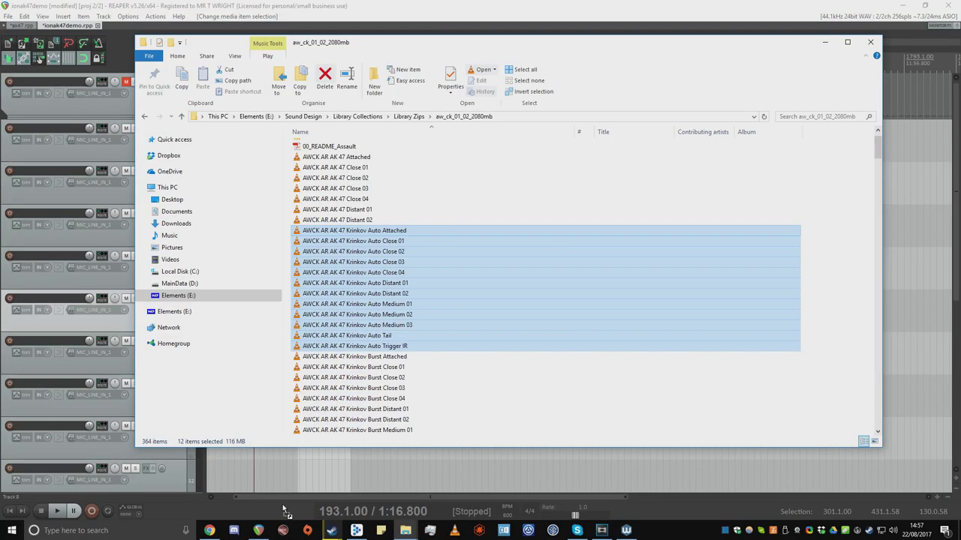
# Step: Import the Krinkov Auto WAVs onto separate tracks and move them about 120 bars earlier
pyautogui.moveTo(255, 529); pyautogui.dragTo(297, 190)
pyautogui.scroll(5, 515, 160)
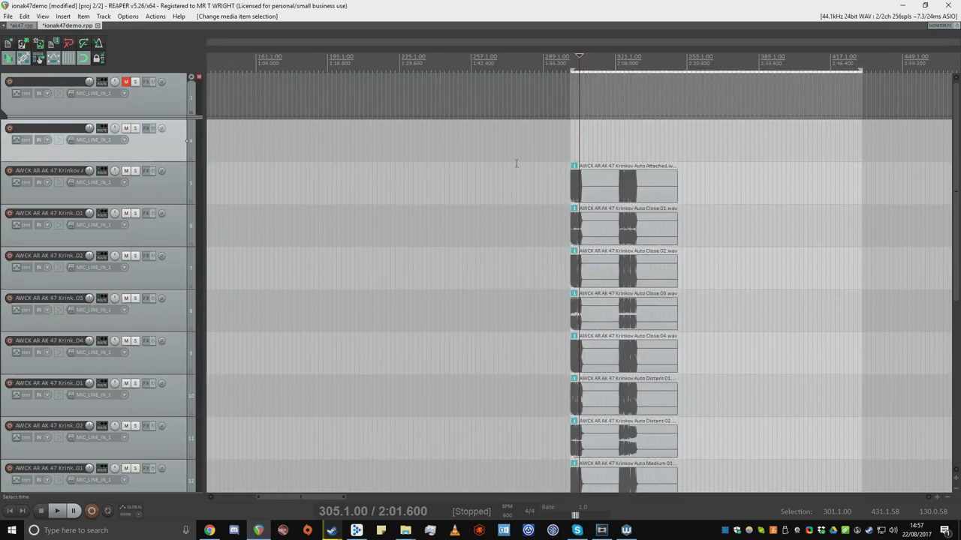
pyautogui.scroll(-3, 515, 161)
pyautogui.moveTo(574, 196); pyautogui.dragTo(298, 198)
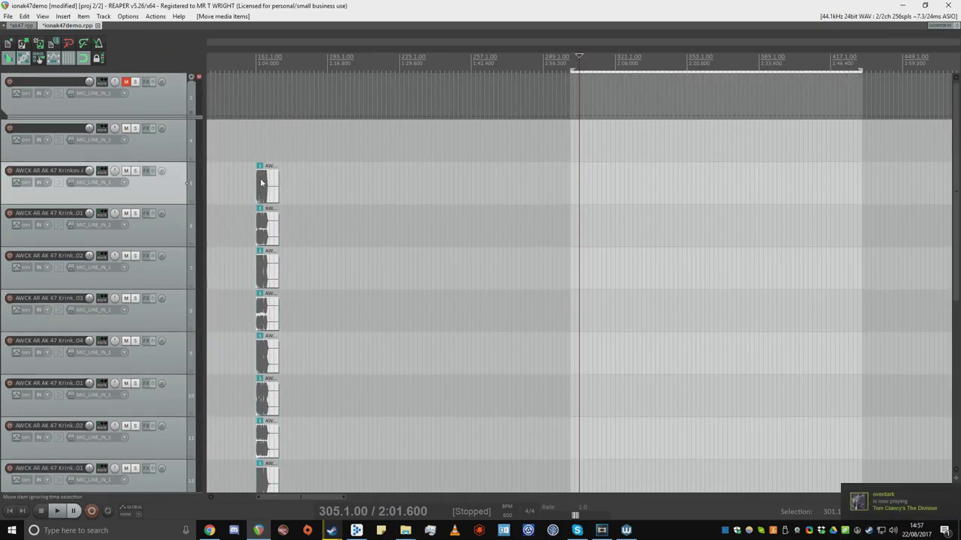
pyautogui.scroll(12, 579, 195)
pyautogui.moveTo(777, 194); pyautogui.dragTo(690, 183)
pyautogui.scroll(6, 590, 134)
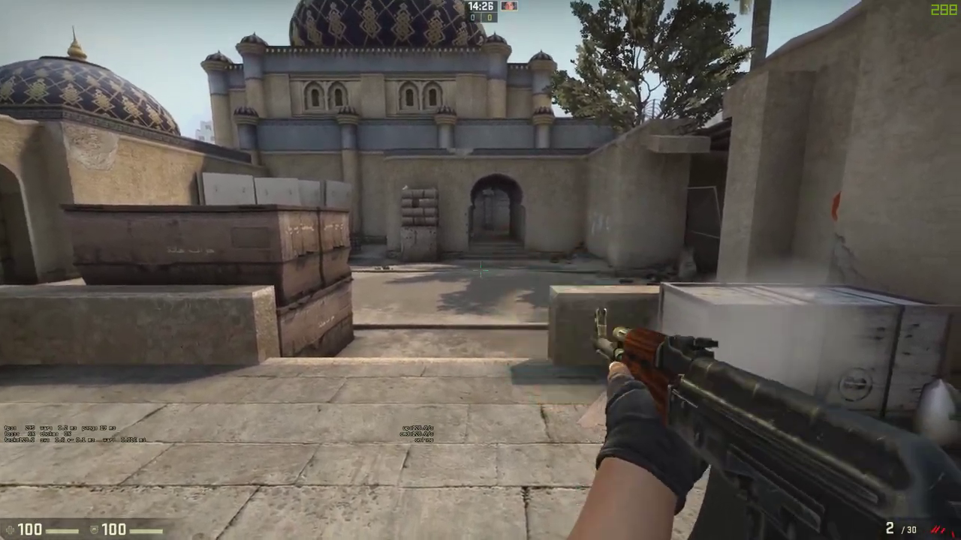
# Step: Fire the AK-47's last rounds and reload back to 30/90
pyautogui.click(480, 270)
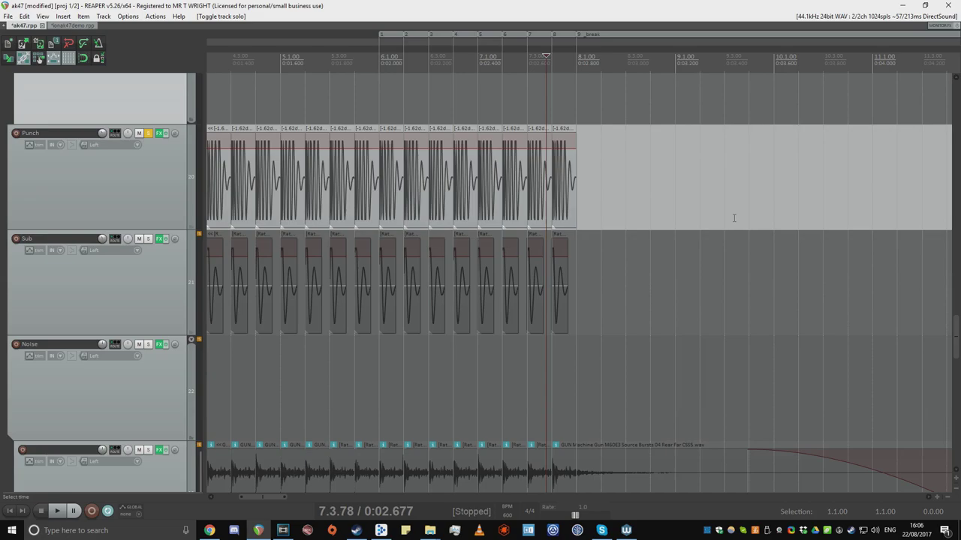
# Step: Solo the Sub layer, unsolo Punch, and play the Sub layer on its own
pyautogui.press('space')
pyautogui.press('space')
pyautogui.click(148, 238)
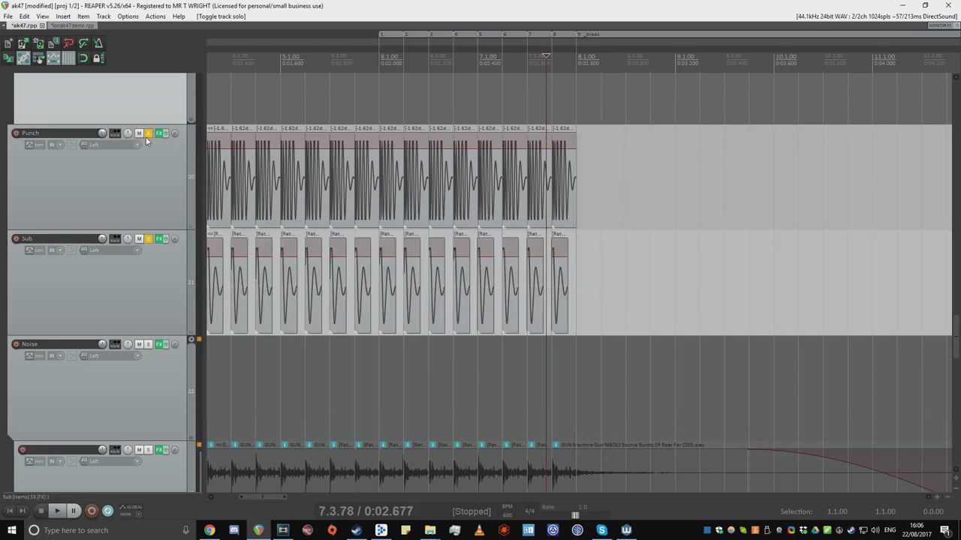
pyautogui.click(148, 134)
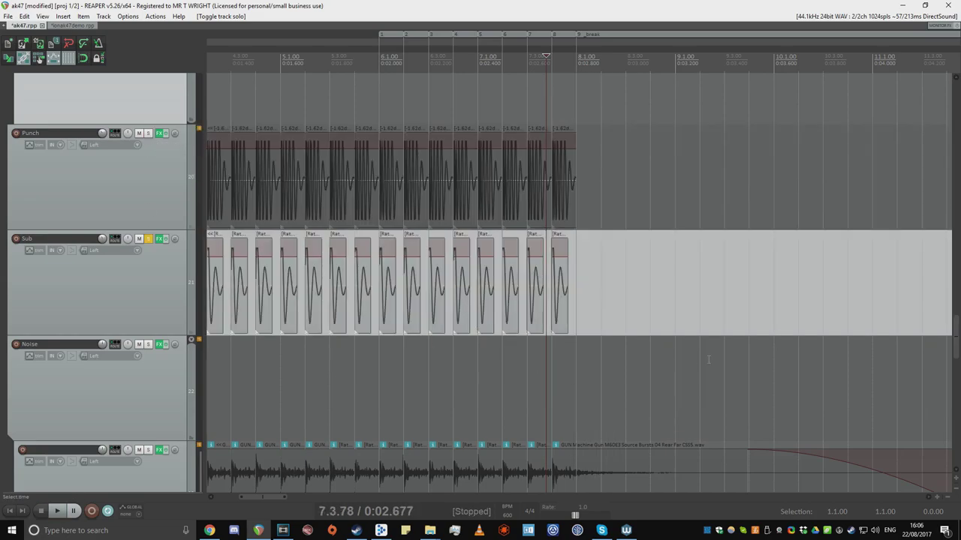
pyautogui.press('space')
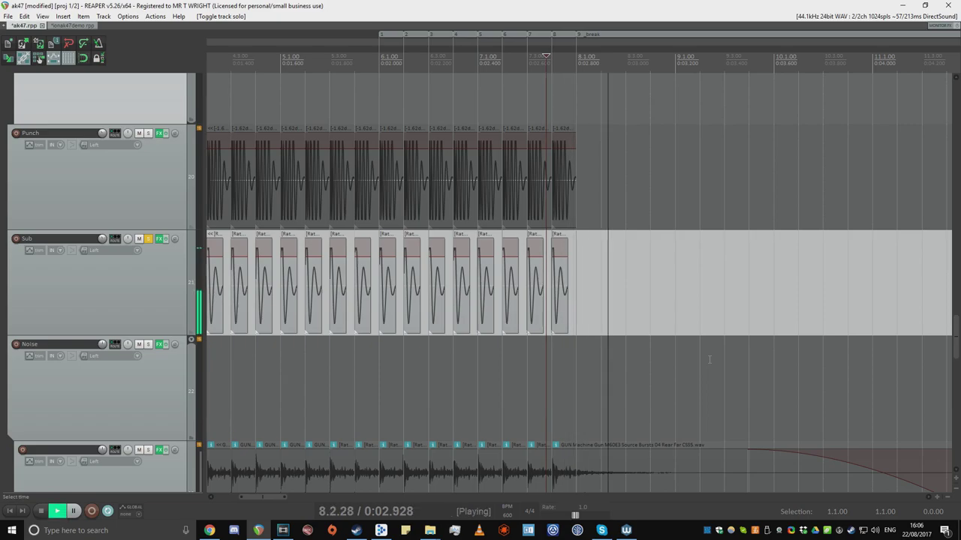
pyautogui.press('space')
pyautogui.press('space')
pyautogui.press('space')
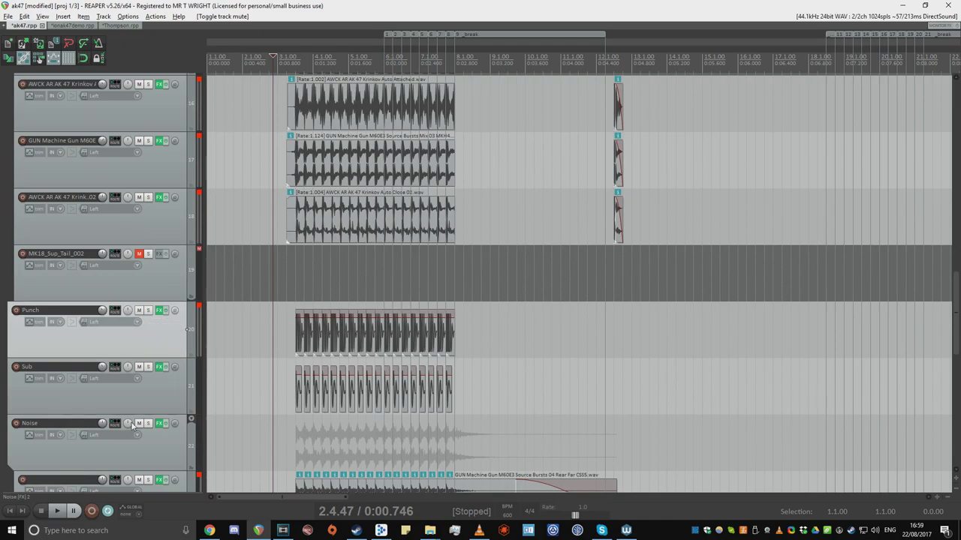
# Step: Play the layered burst, then unmute the Noise track and replay it with Noise included
pyautogui.scroll(3, 144, 387)
pyautogui.scroll(-1, 192, 306)
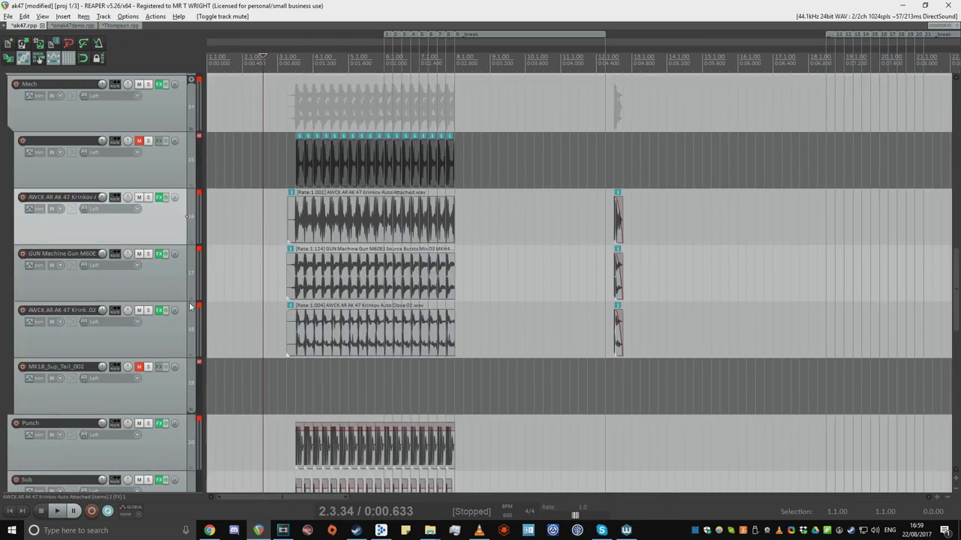
pyautogui.press('space')
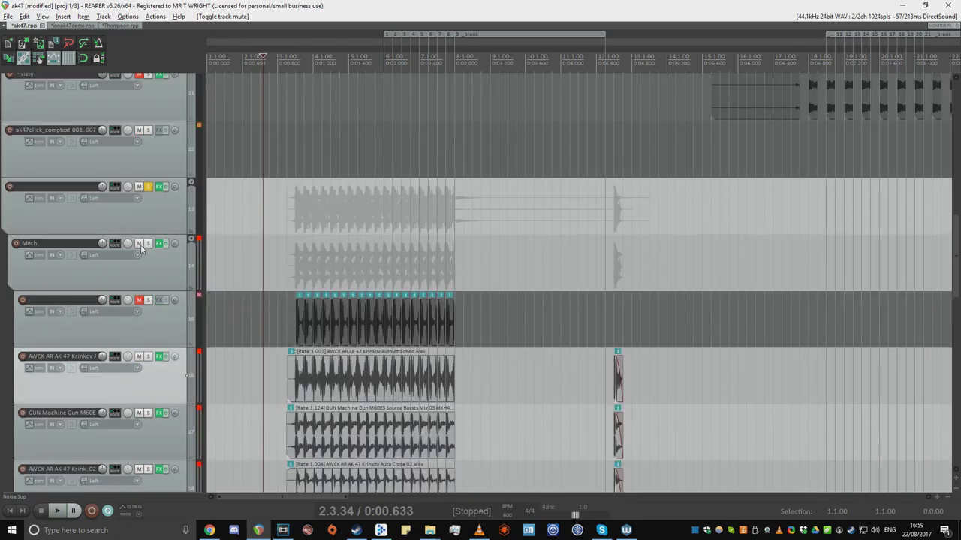
pyautogui.scroll(-6, 155, 285)
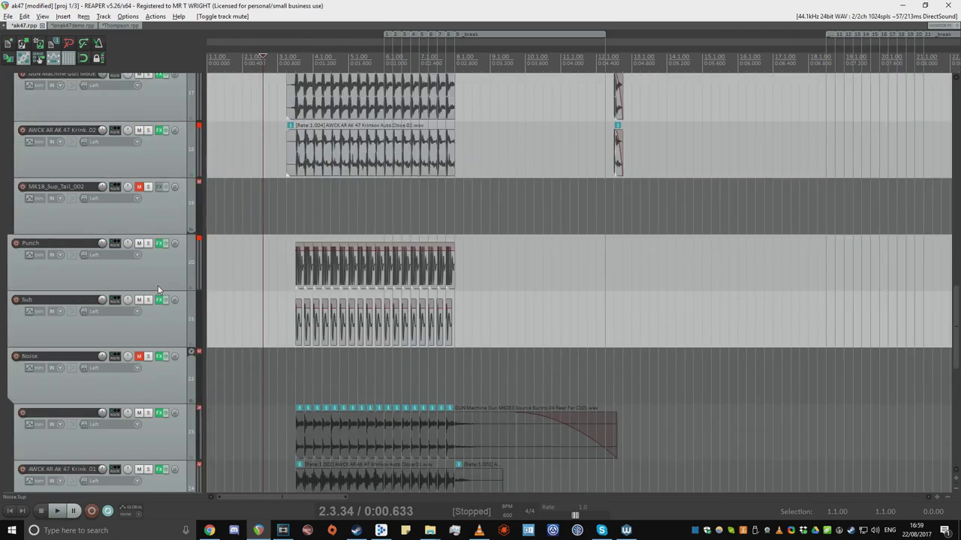
pyautogui.click(138, 356)
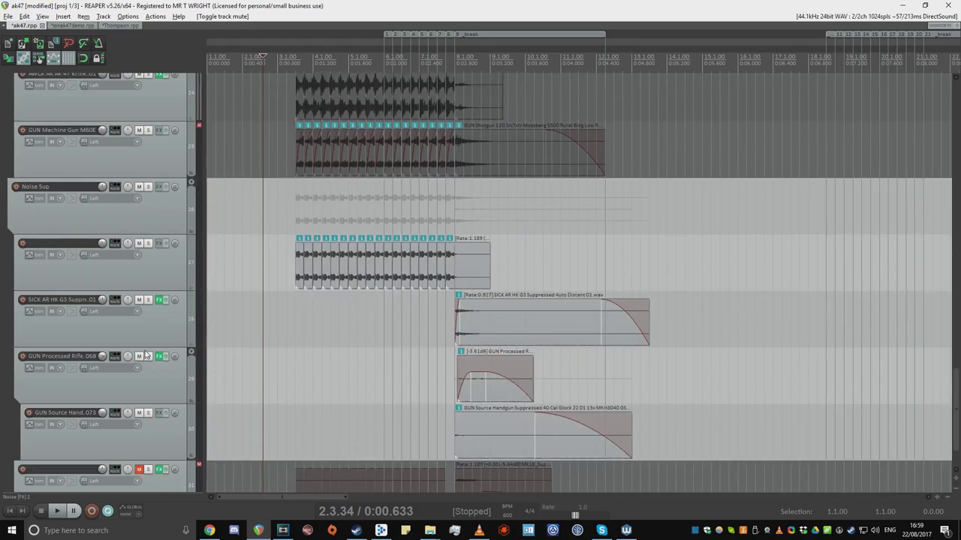
pyautogui.press('space')
pyautogui.scroll(-1, 147, 356)
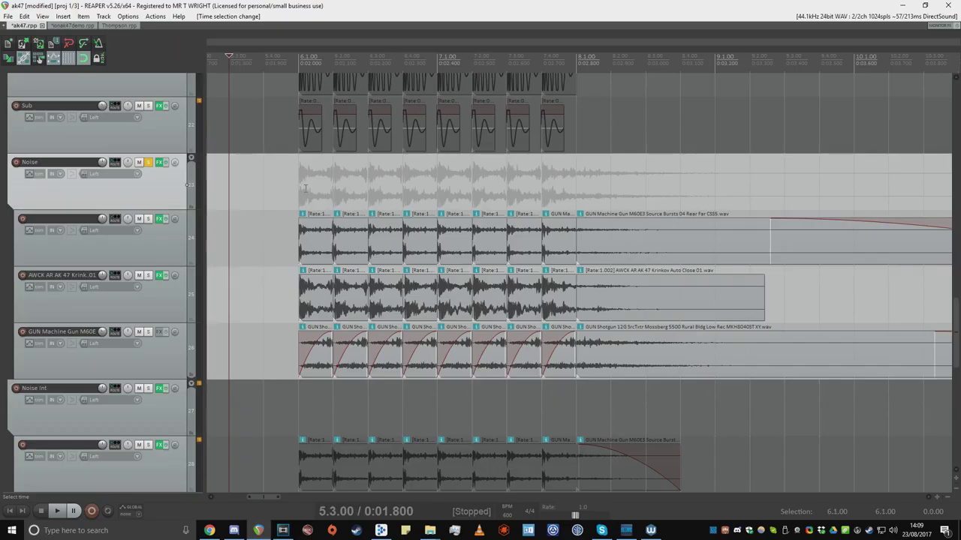
# Step: Time-select the first shot's beat at 6.1 and make it a region
pyautogui.moveTo(303, 194); pyautogui.dragTo(453, 188)
pyautogui.press('Right')
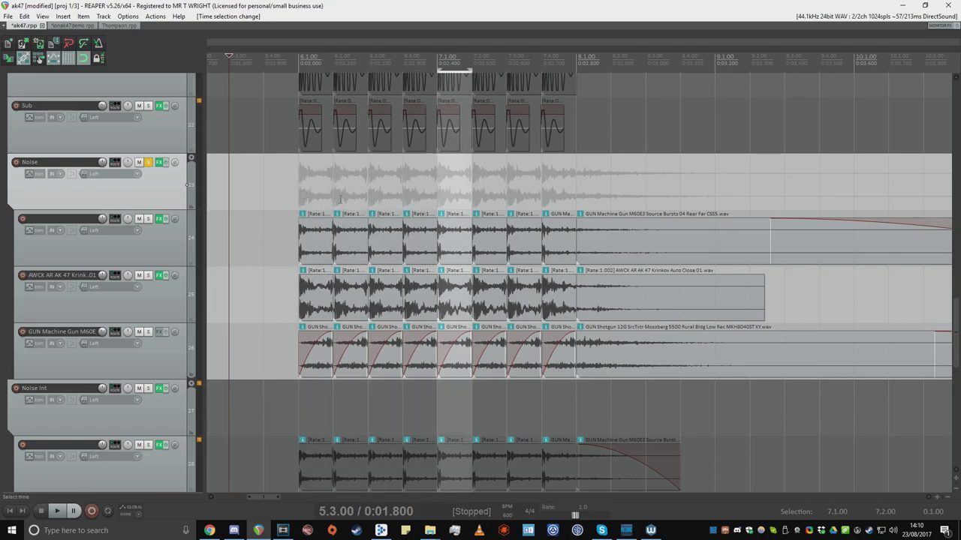
pyautogui.press('Right')
pyautogui.press('Right')
pyautogui.press('Right')
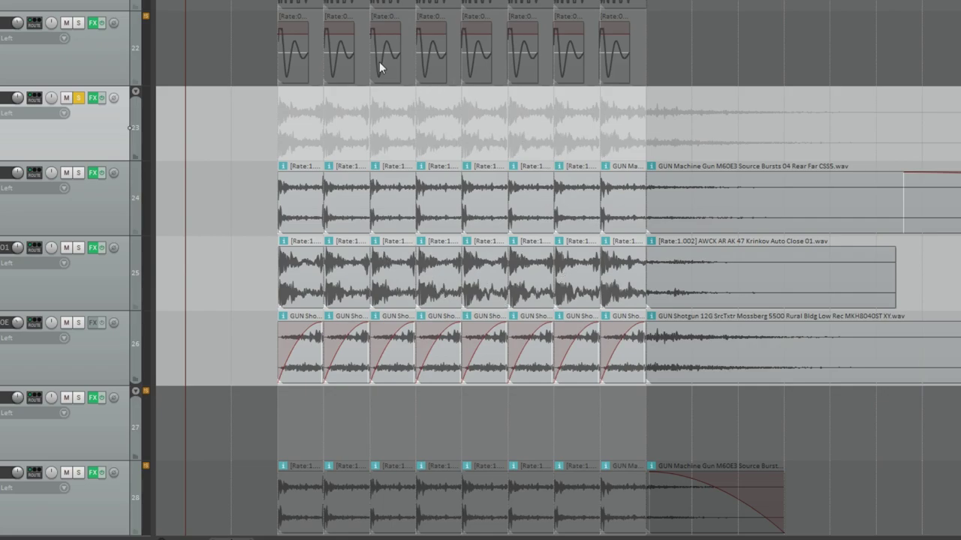
pyautogui.moveTo(285, 116); pyautogui.dragTo(335, 128)
pyautogui.press('Right')
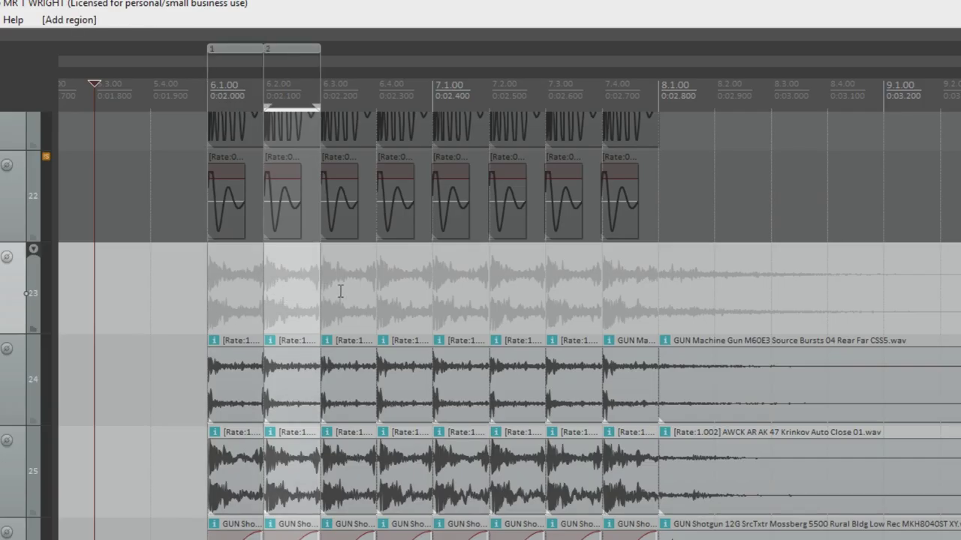
pyautogui.press('Right')
pyautogui.press('Right')
# Step: Add regions for the remaining shots and render all 8 as ak47_n_tutorial WAV files
pyautogui.press('Right')
pyautogui.hotkey('shift', 'r')
pyautogui.press('Right')
pyautogui.hotkey('shift', 'r')
pyautogui.press('Right')
pyautogui.hotkey('shift', 'r')
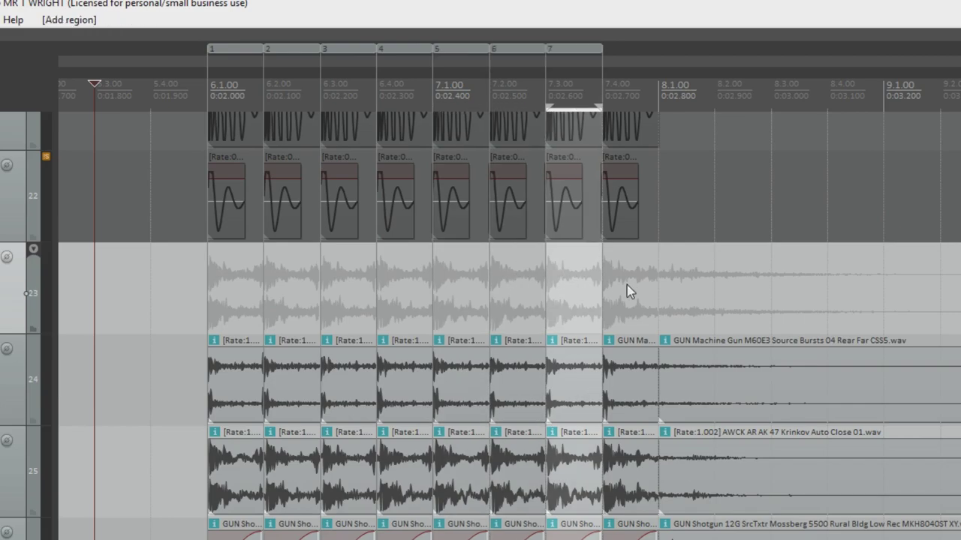
pyautogui.press('Right')
pyautogui.hotkey('shift', 'r')
pyautogui.hotkey('ctrl', 'alt', 'r')
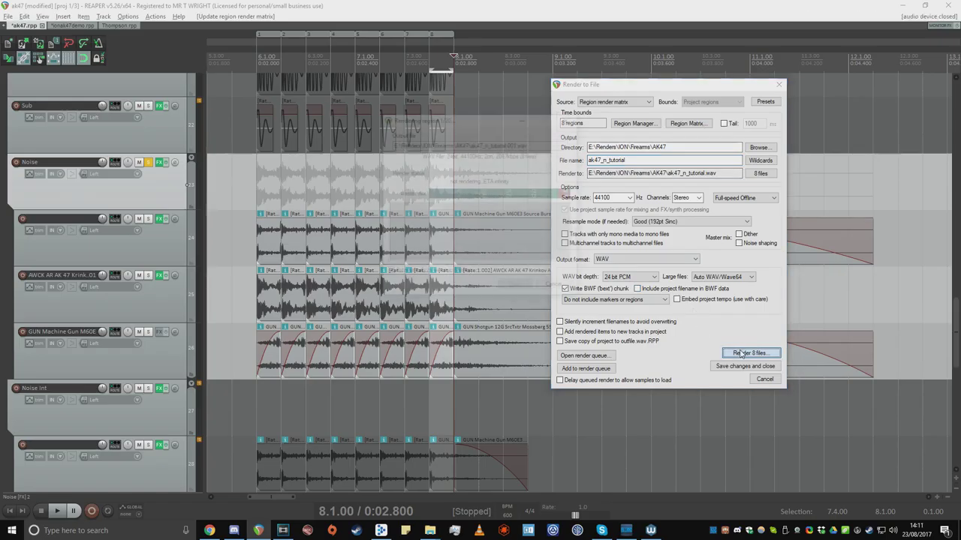
pyautogui.click(743, 350)
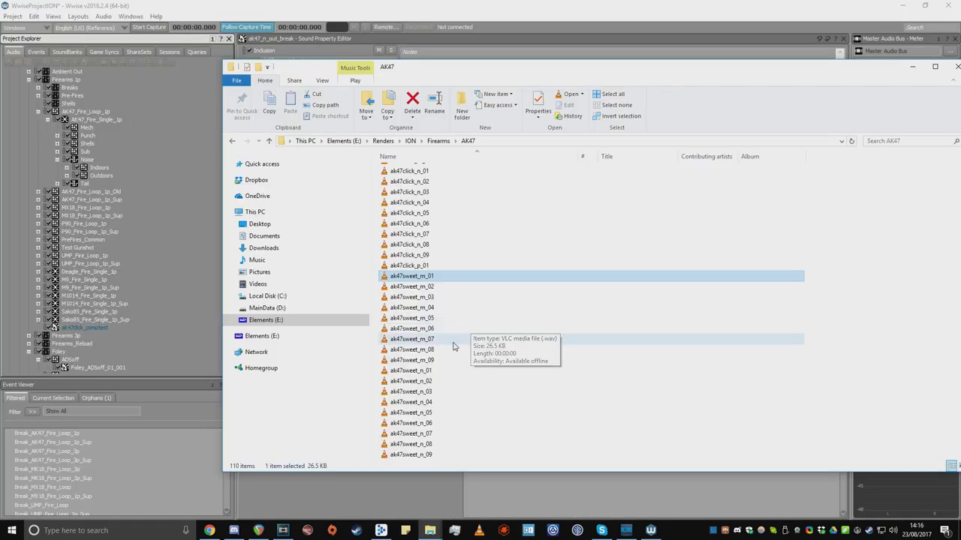
# Step: Import ak47sweet_m_01–08 into the Mech container, accepting the name conflicts
pyautogui.keyDown('shift'); pyautogui.click(450, 349); pyautogui.keyUp('shift')
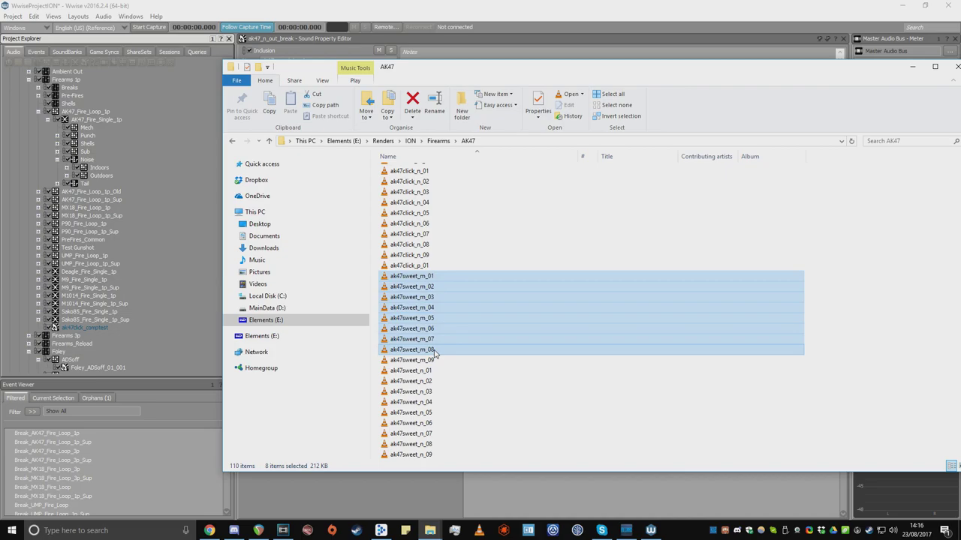
pyautogui.moveTo(428, 283); pyautogui.dragTo(85, 129)
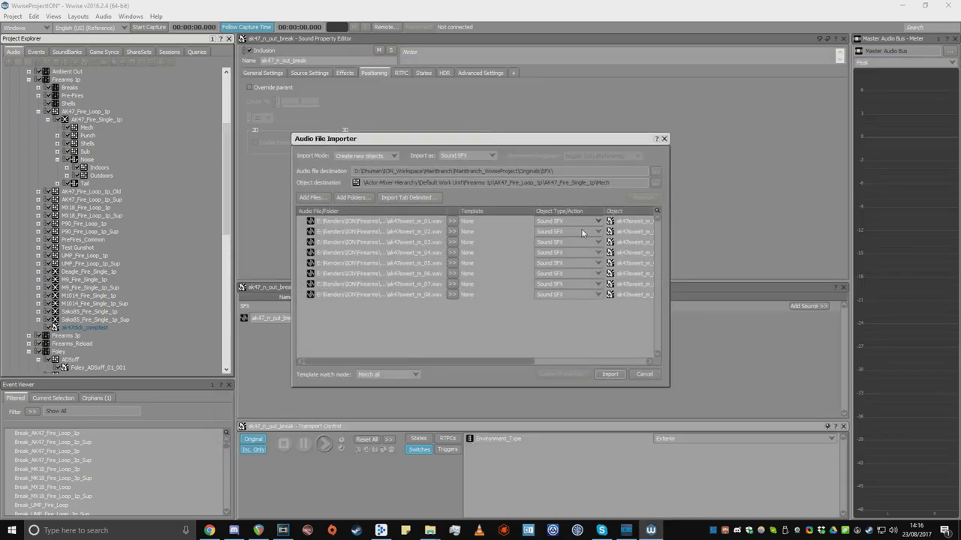
pyautogui.click(603, 371)
pyautogui.click(619, 410)
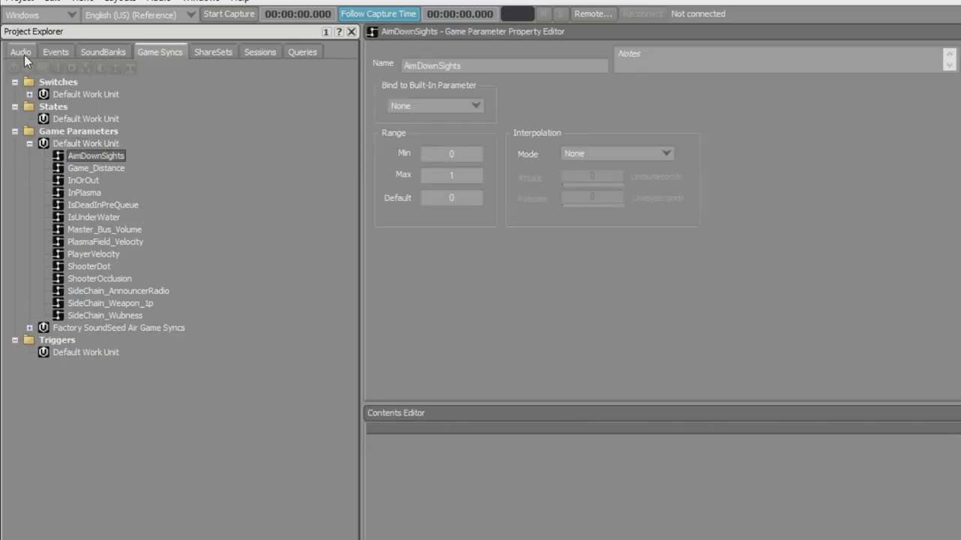
# Step: Add a Voice Volume RTPC curve to the Mech container for AimDownSights
pyautogui.click(622, 85)
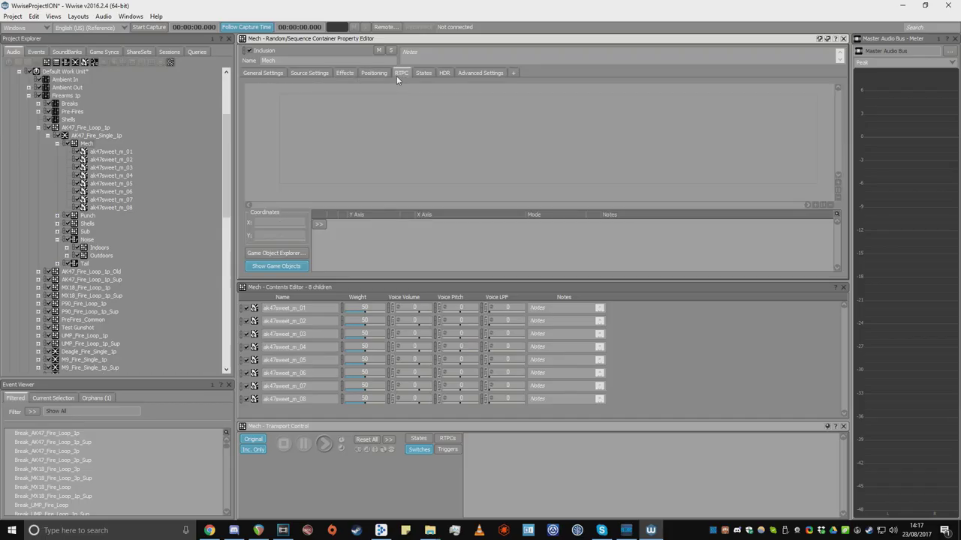
pyautogui.click(319, 224)
pyautogui.click(379, 513)
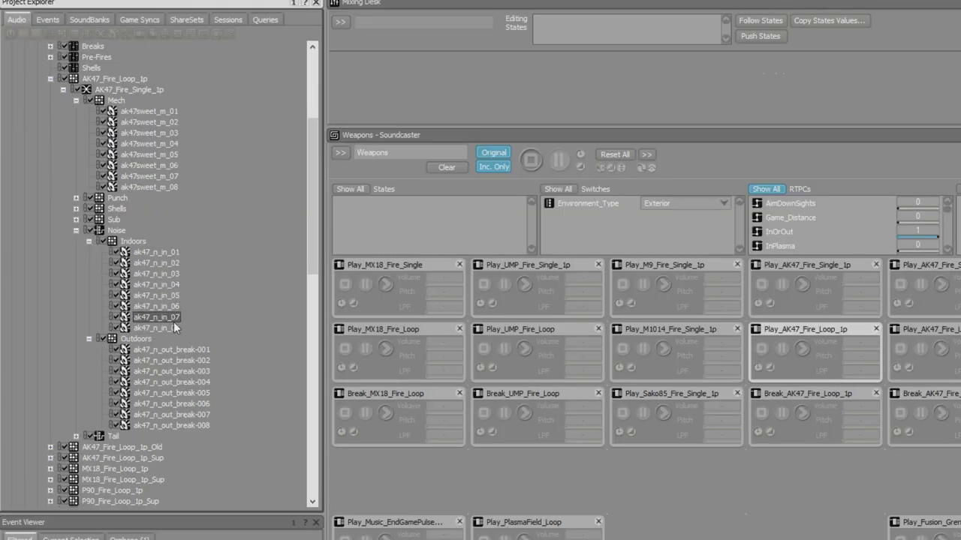
# Step: Review ak47_n_in_08, Indoors and Outdoors, then show the Mech container in the Designer layout
pyautogui.click(170, 325)
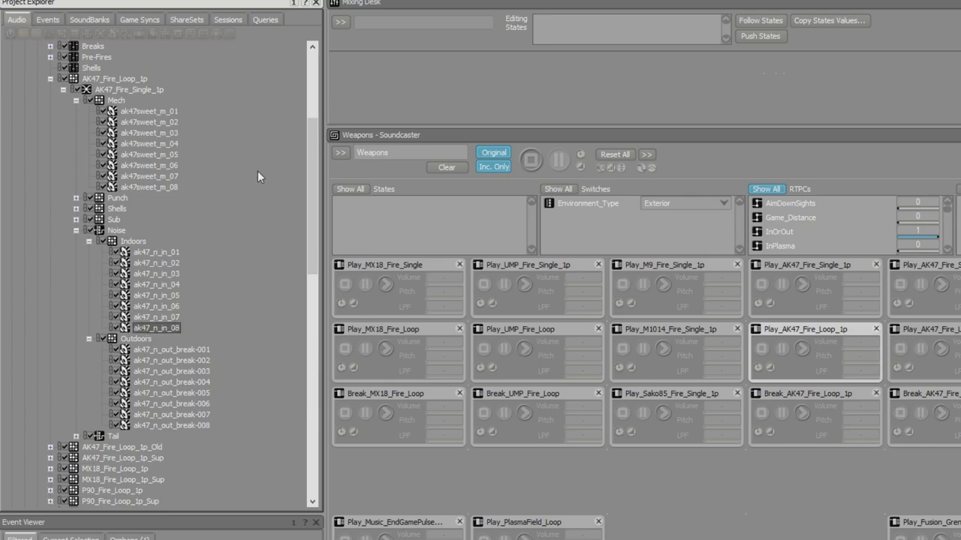
pyautogui.click(116, 101)
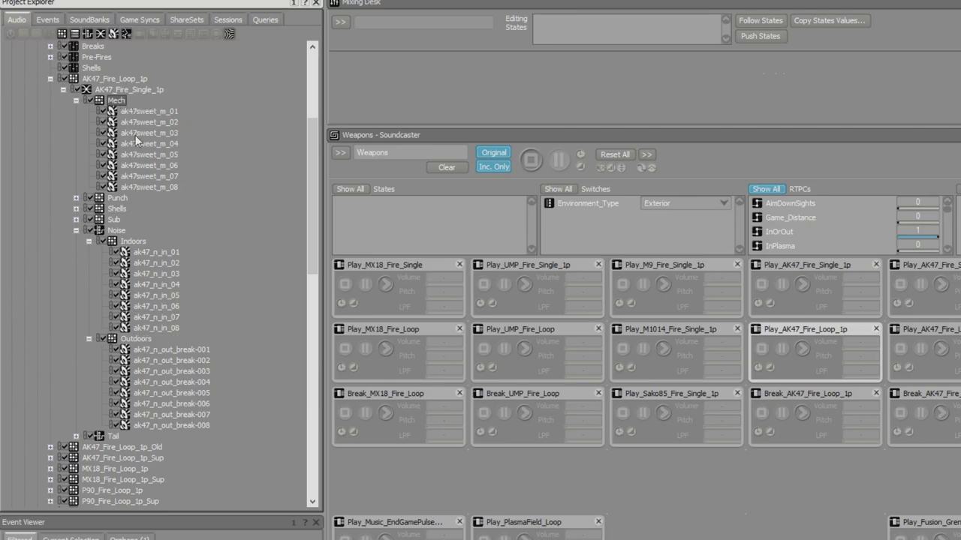
pyautogui.click(119, 243)
pyautogui.click(123, 341)
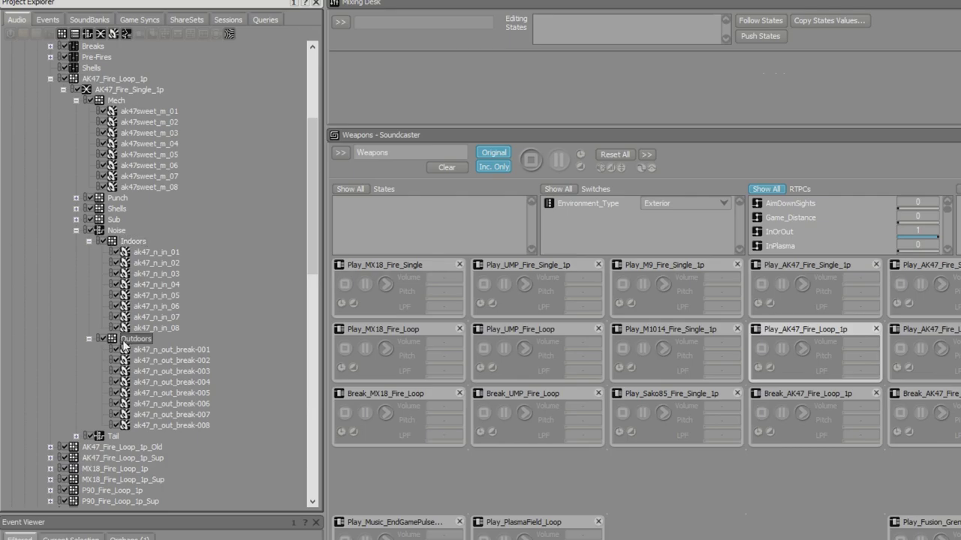
pyautogui.click(116, 101)
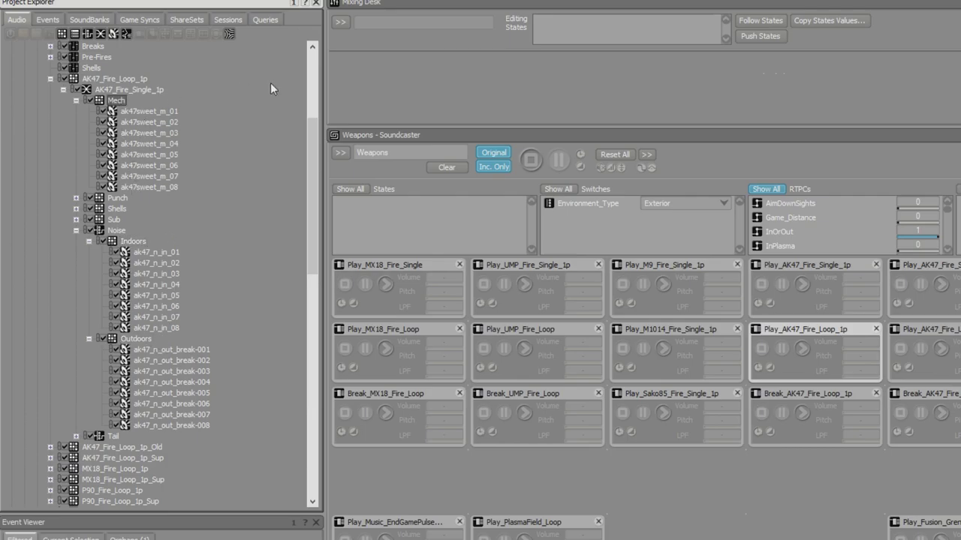
pyautogui.press('F5')
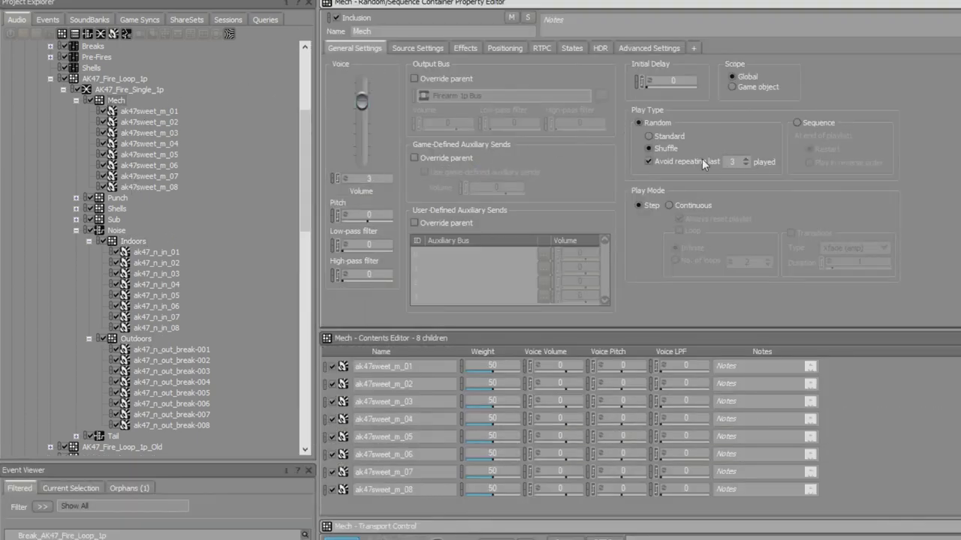
# Step: Set Indoors to avoid repeating its last 3 sounds, then play the Mech layer three times
pyautogui.click(135, 242)
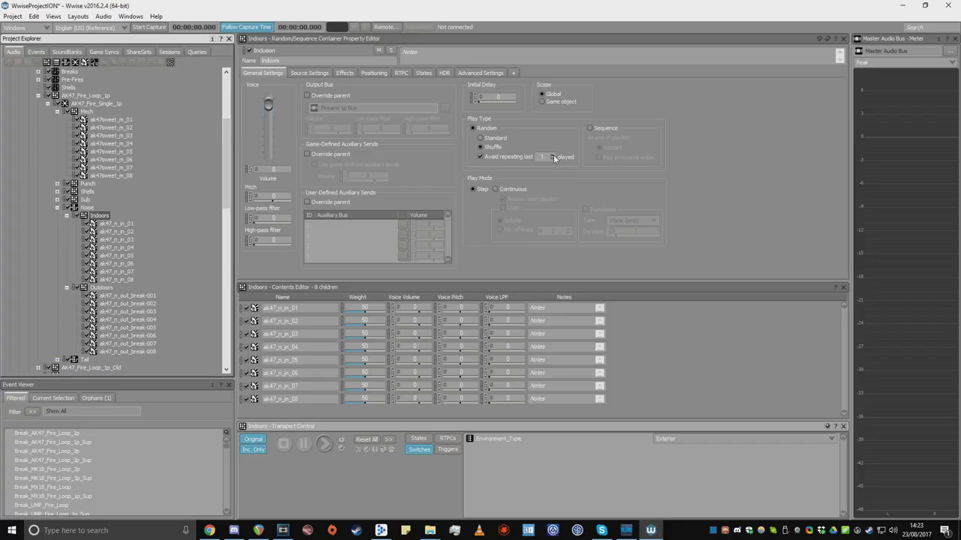
pyautogui.click(552, 155)
pyautogui.click(552, 156)
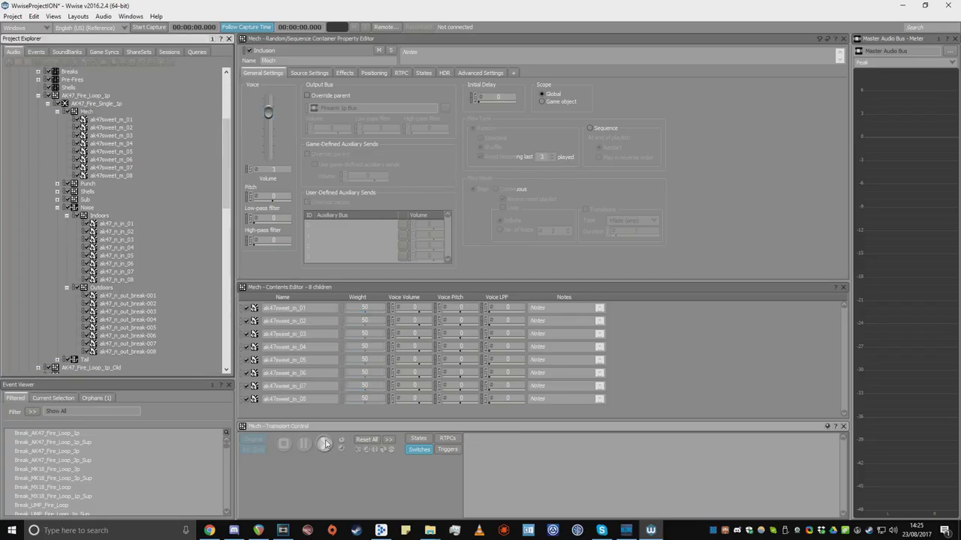
pyautogui.click(324, 443)
pyautogui.click(325, 443)
pyautogui.click(325, 443)
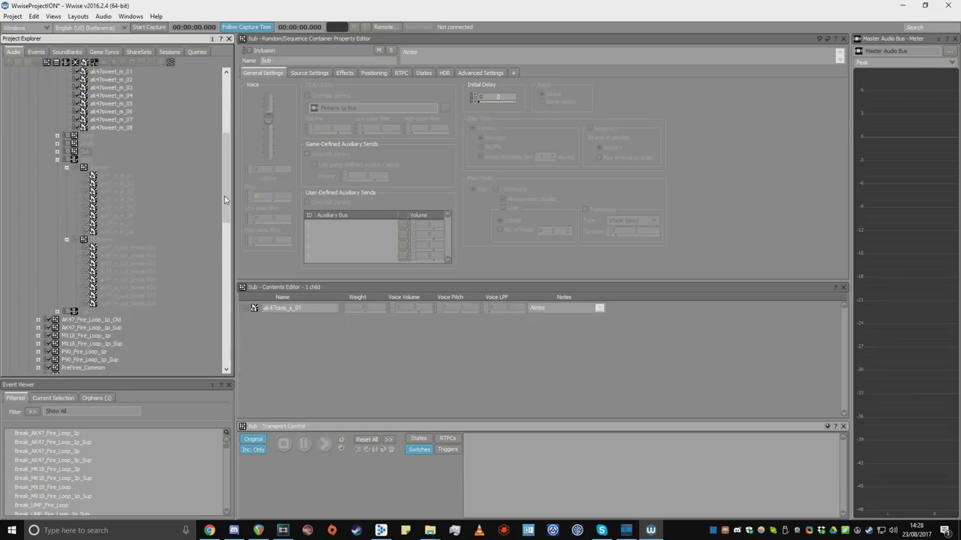
pyautogui.moveTo(225, 196); pyautogui.dragTo(226, 164)
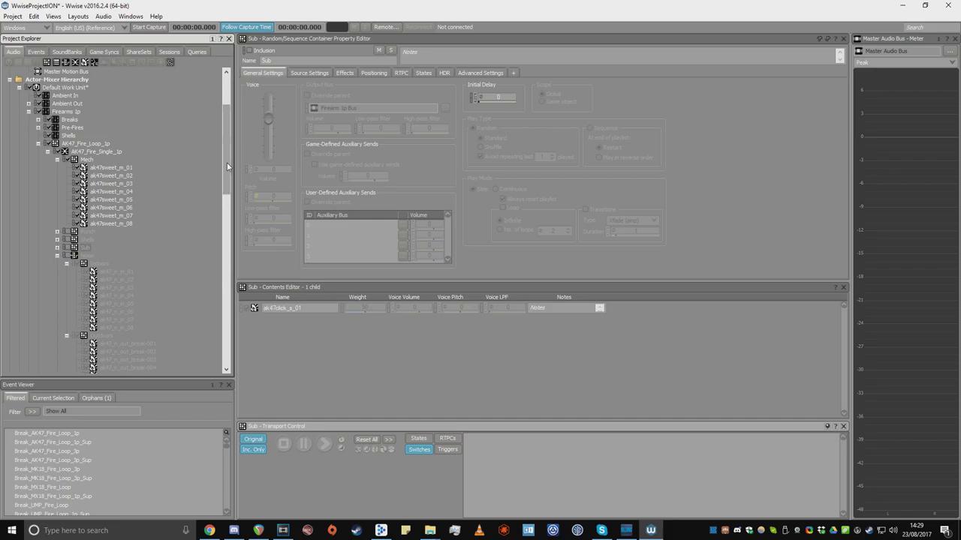
# Step: Play and stop the AK47_Fire_Loop_1p loop, then view its Play_ and Break_AK47_Fire_Loop_1p events
pyautogui.moveTo(227, 162); pyautogui.dragTo(229, 180)
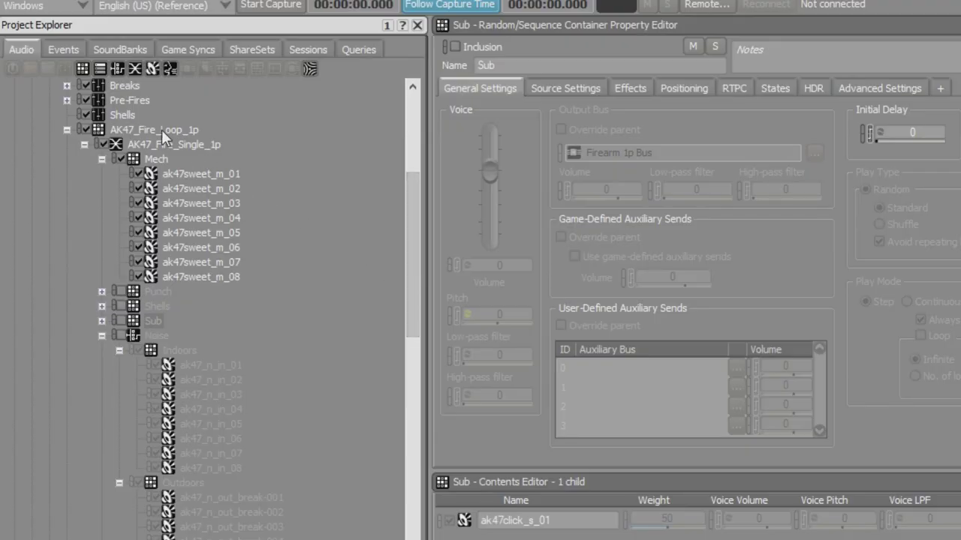
pyautogui.click(86, 95)
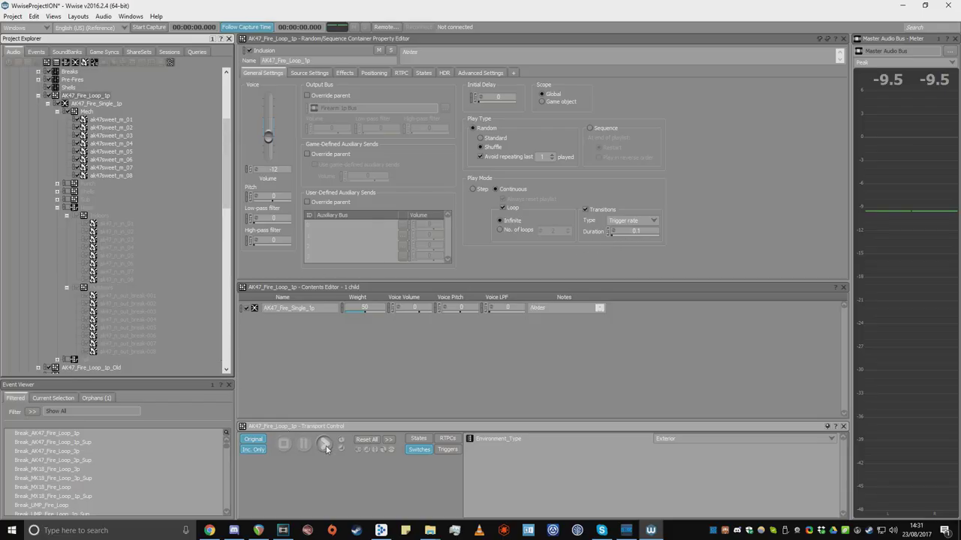
pyautogui.click(324, 443)
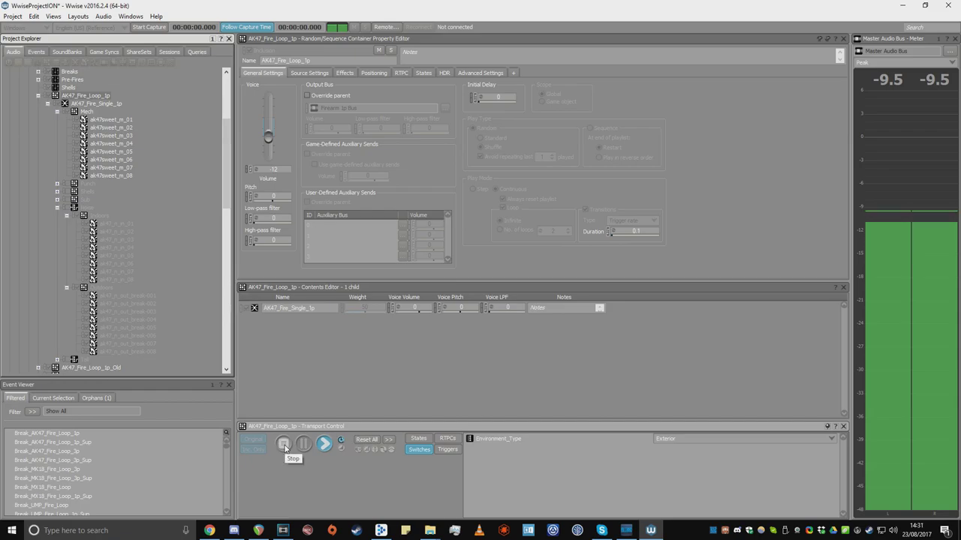
pyautogui.click(285, 446)
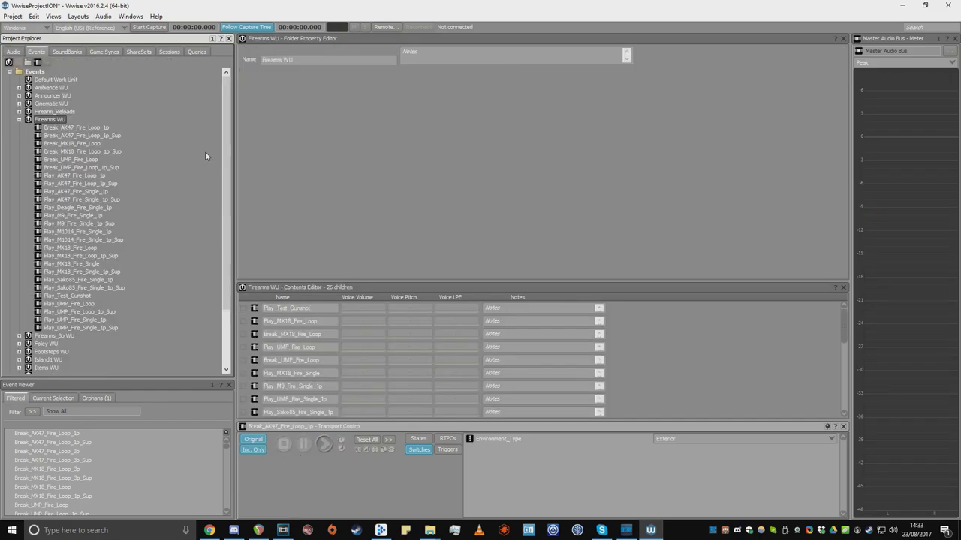
pyautogui.click(75, 176)
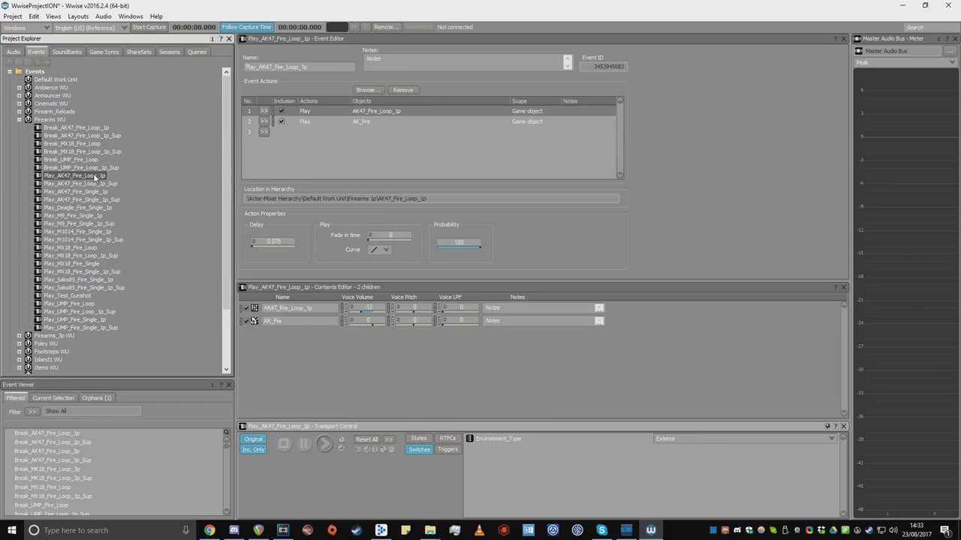
pyautogui.press('b')
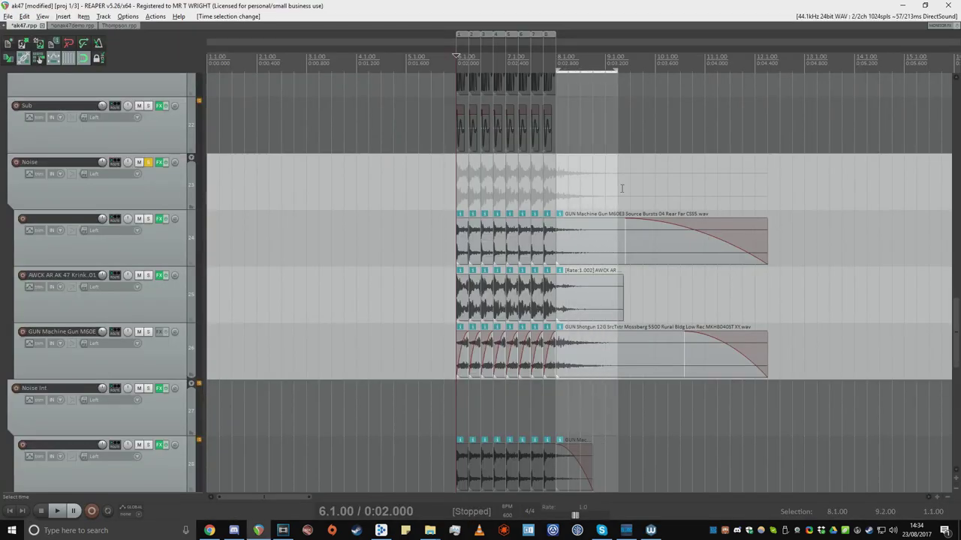
# Step: Add a region over the burst's decaying tail to bar 12 and zoom in around 6.1
pyautogui.moveTo(618, 187); pyautogui.dragTo(767, 187)
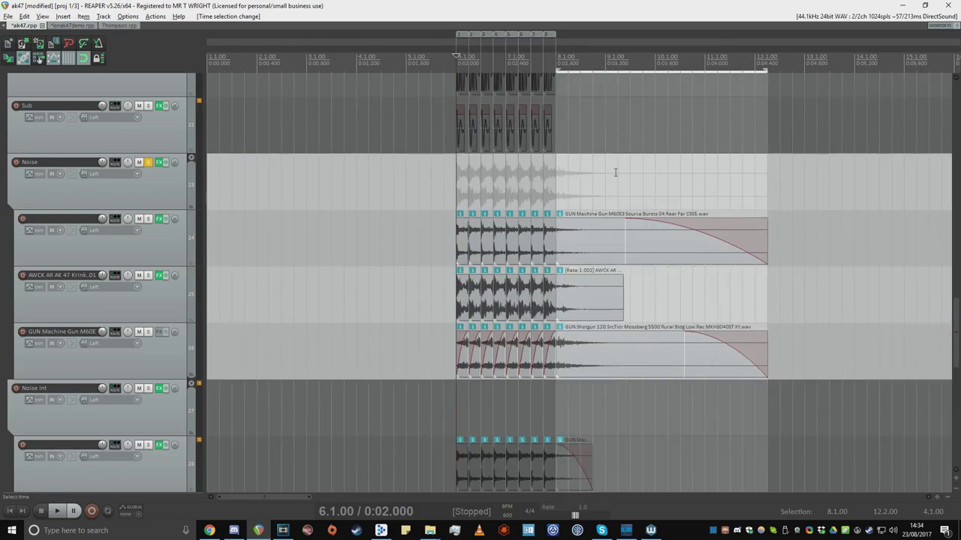
pyautogui.hotkey('shift', 'r')
pyautogui.scroll(5, 194, 225)
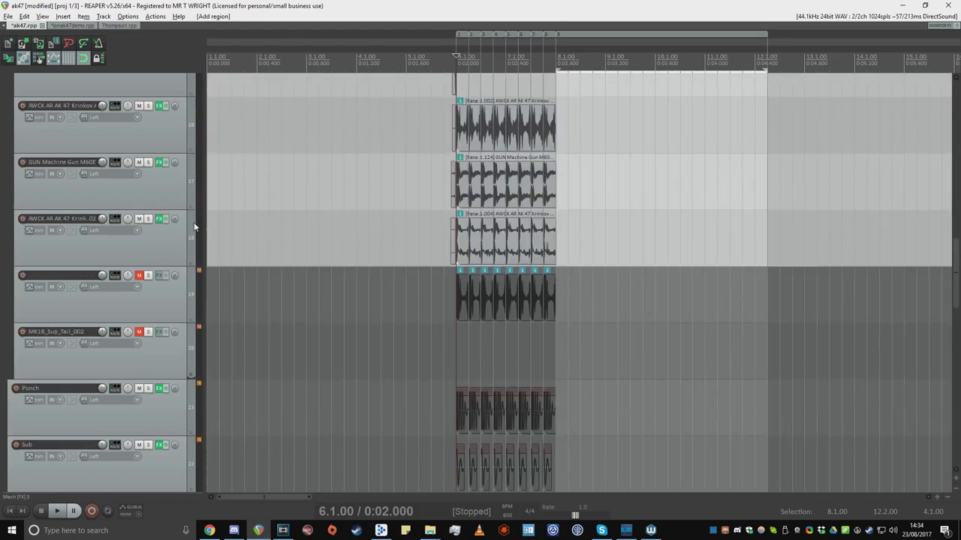
pyautogui.scroll(7, 469, 137)
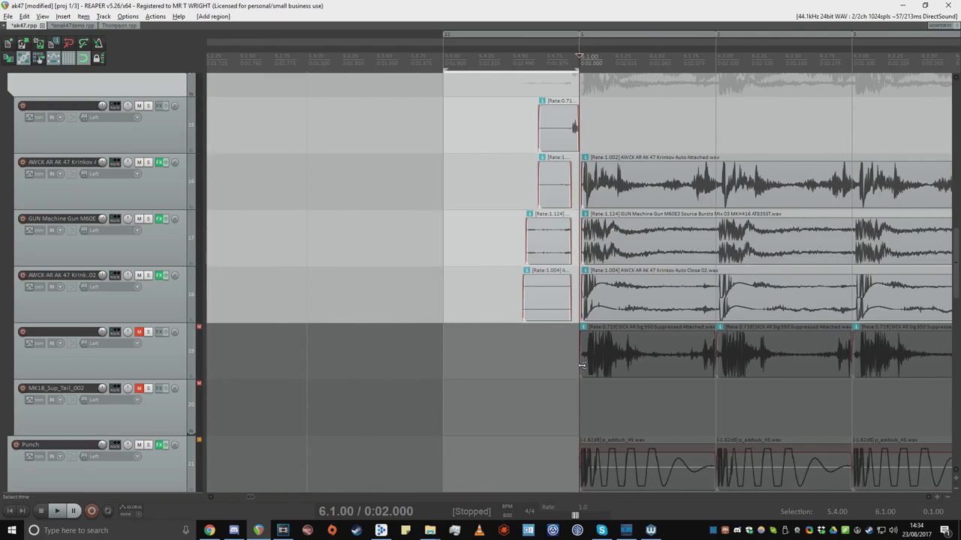
# Step: Check the Noise container's Interior/Exterior assignments and play Play_AK47_Fire_Loop_1p in the Weapons Soundcaster
pyautogui.click(650, 530)
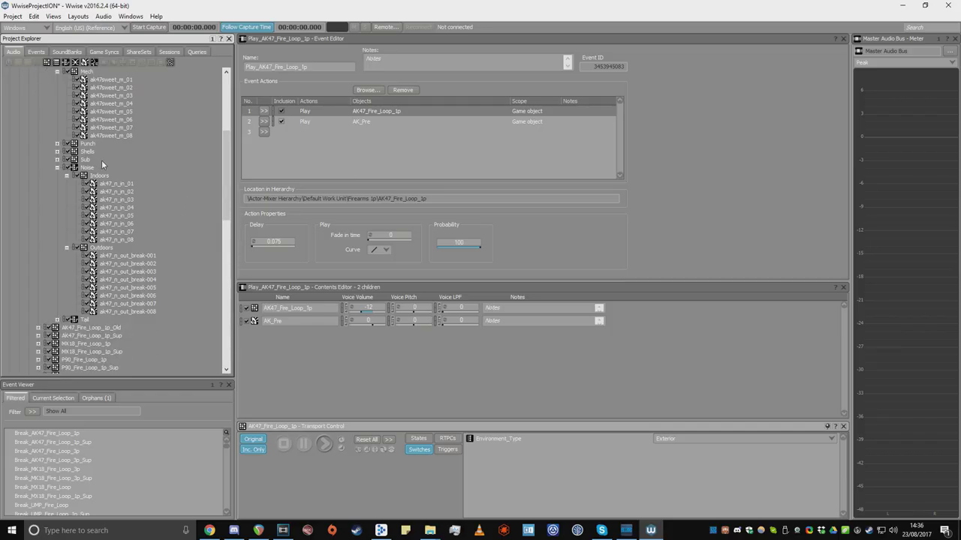
pyautogui.click(94, 168)
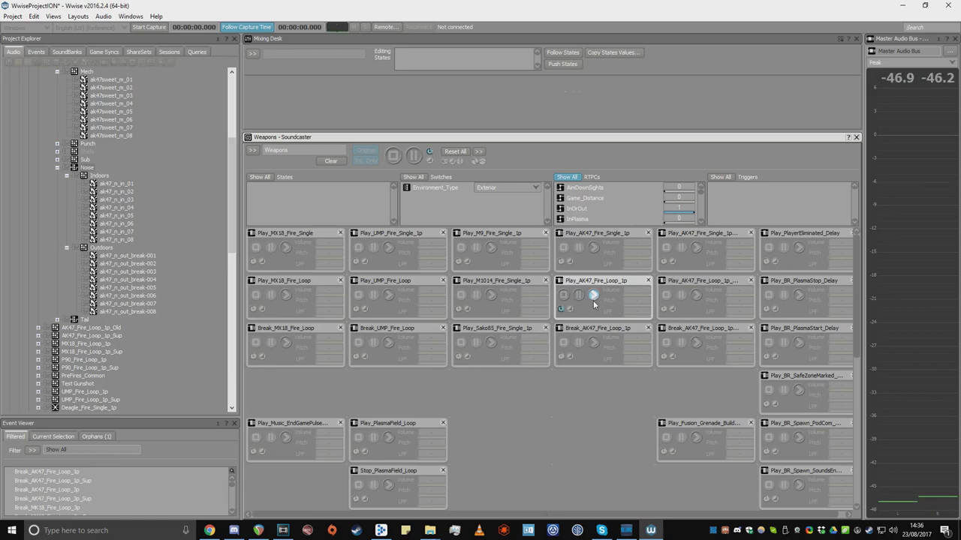
pyautogui.click(593, 295)
pyautogui.click(593, 342)
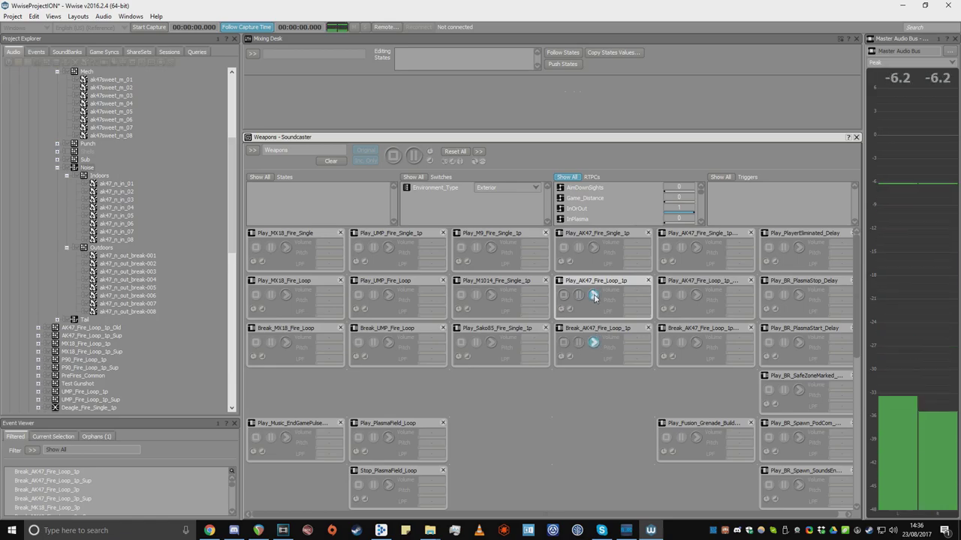
pyautogui.click(593, 342)
pyautogui.click(593, 295)
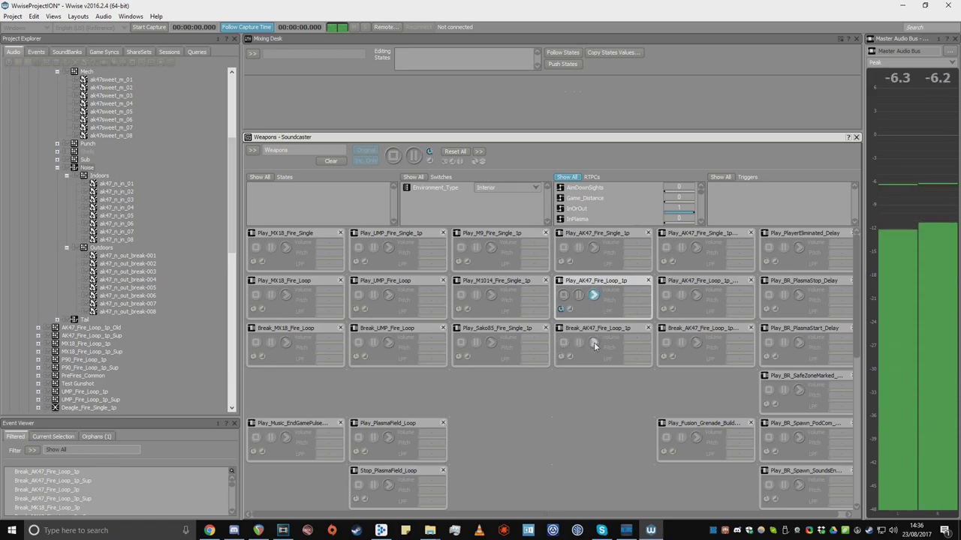
pyautogui.click(593, 342)
pyautogui.click(593, 342)
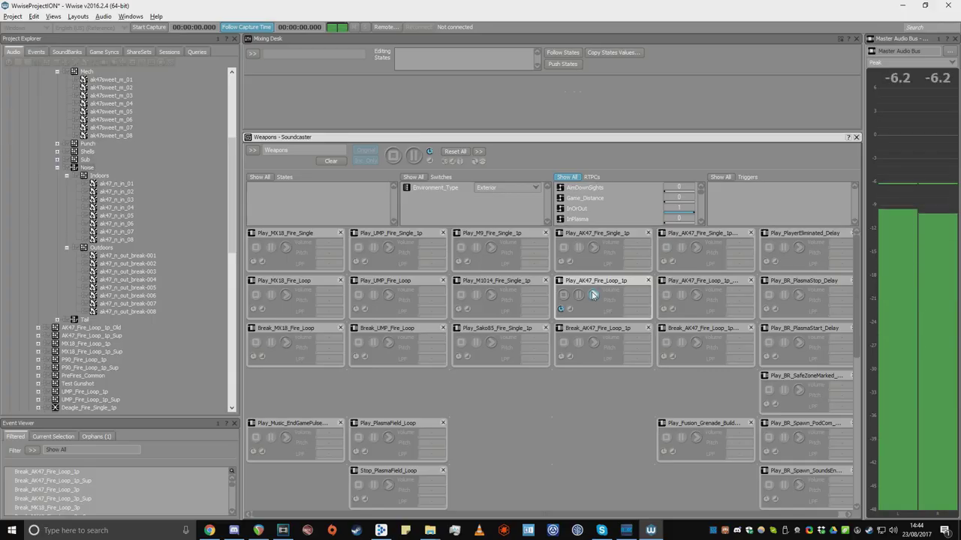
pyautogui.click(593, 343)
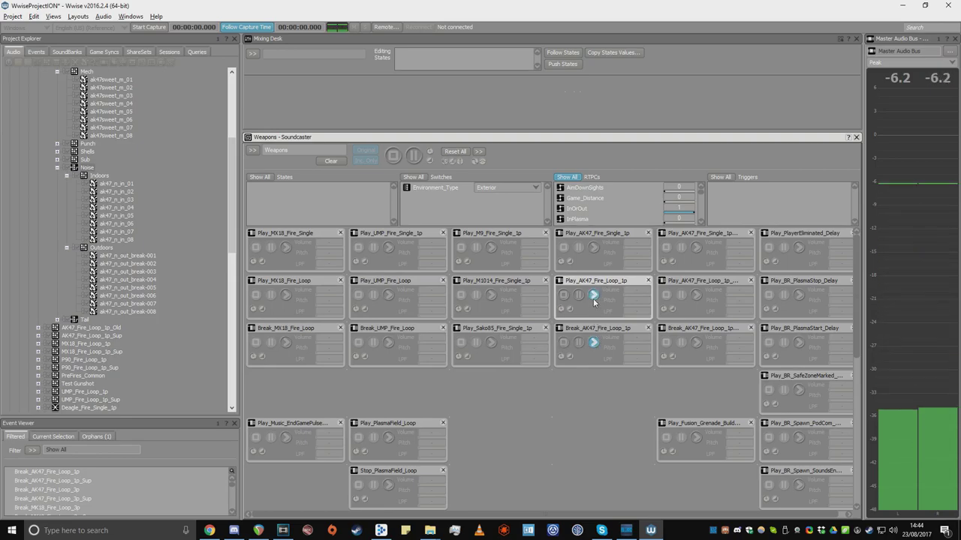
pyautogui.click(594, 249)
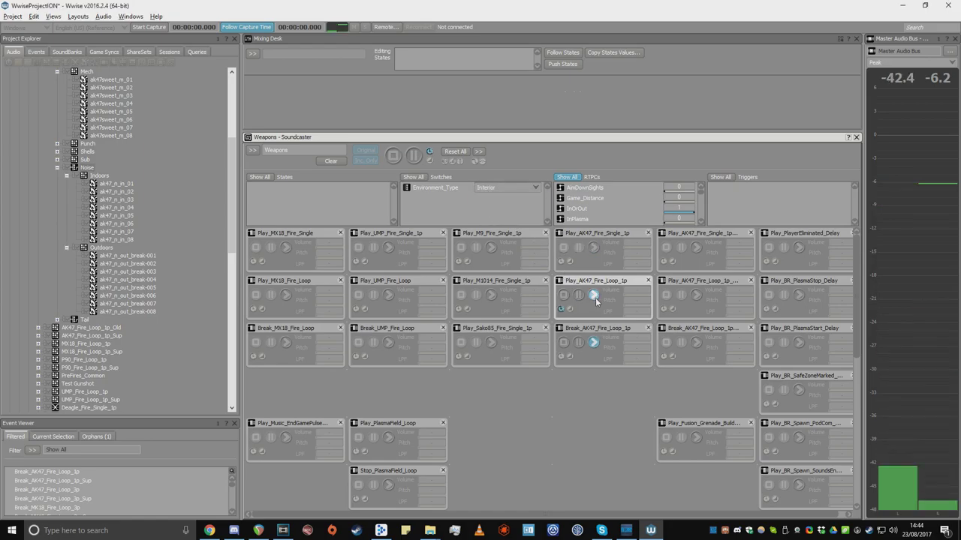
pyautogui.click(593, 343)
pyautogui.click(593, 344)
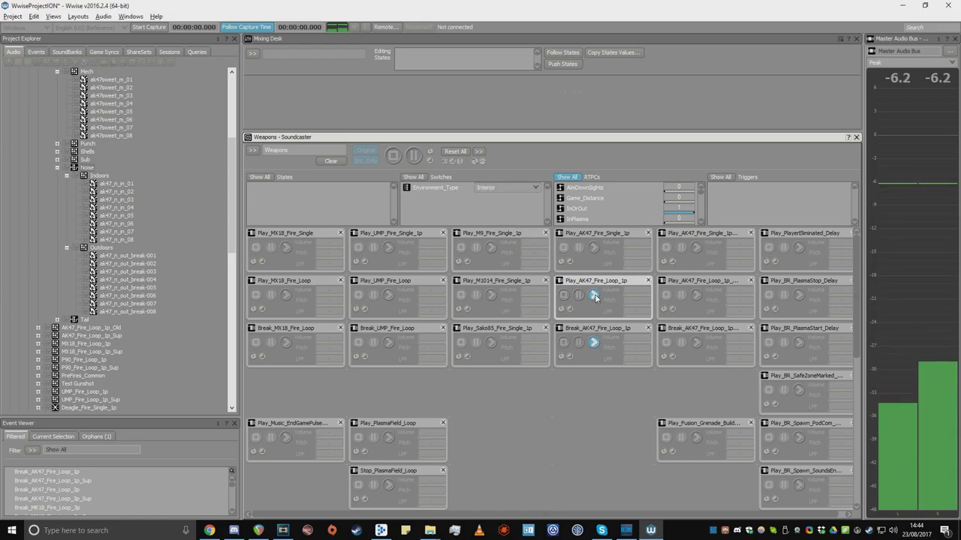